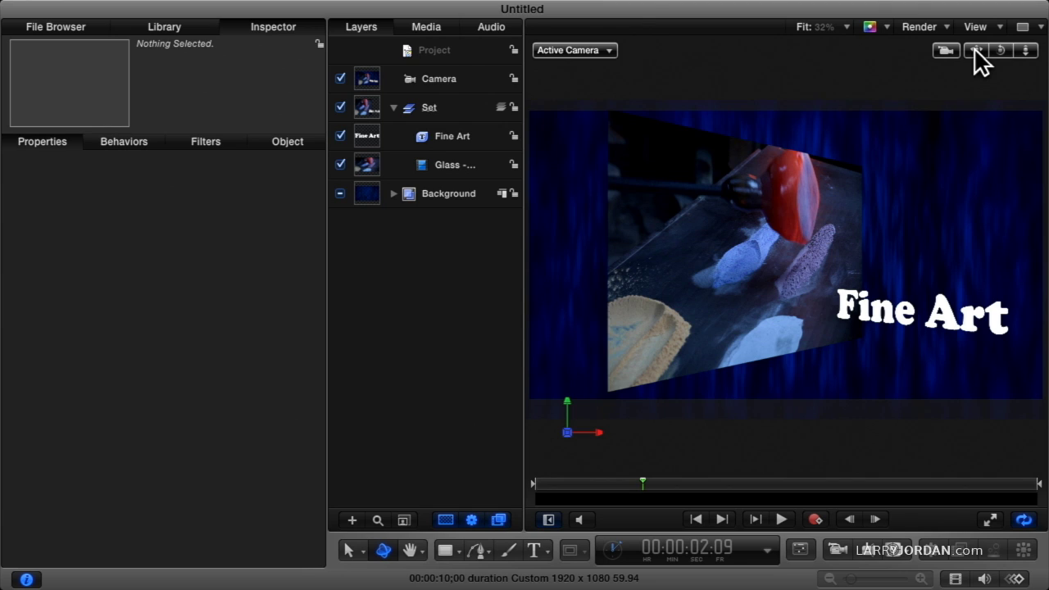
Exit full screen and select the Glassblowing title layer in the 02 DOF project.
mouse_move(147, 6)
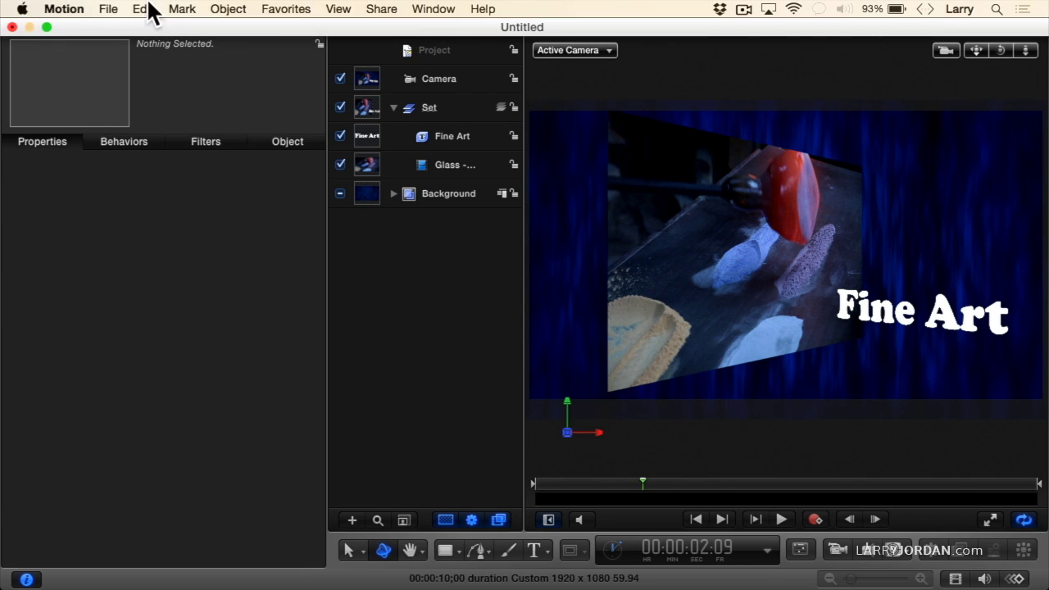
click(46, 25)
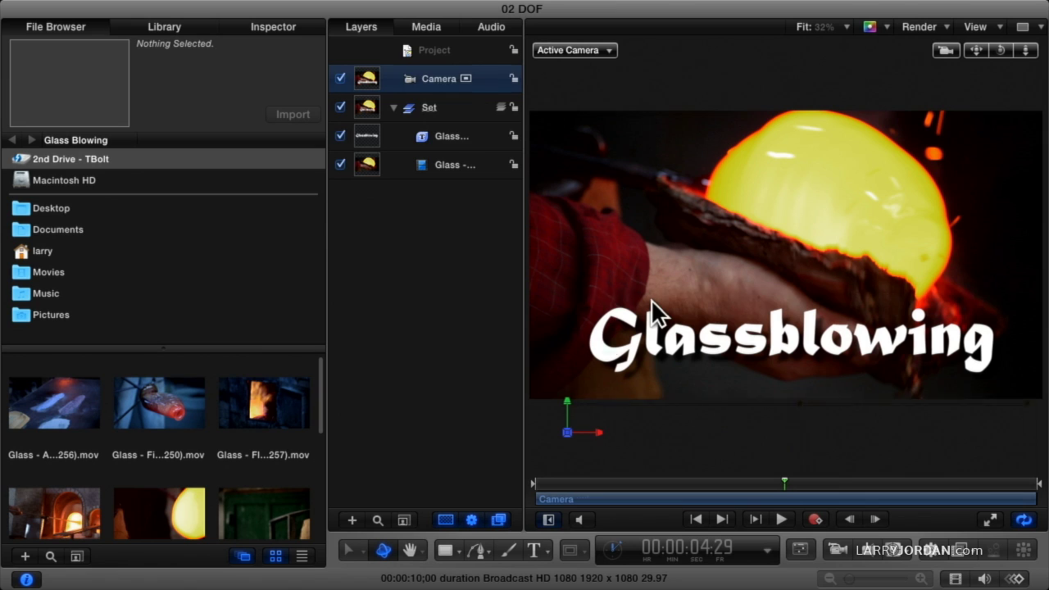
click(652, 301)
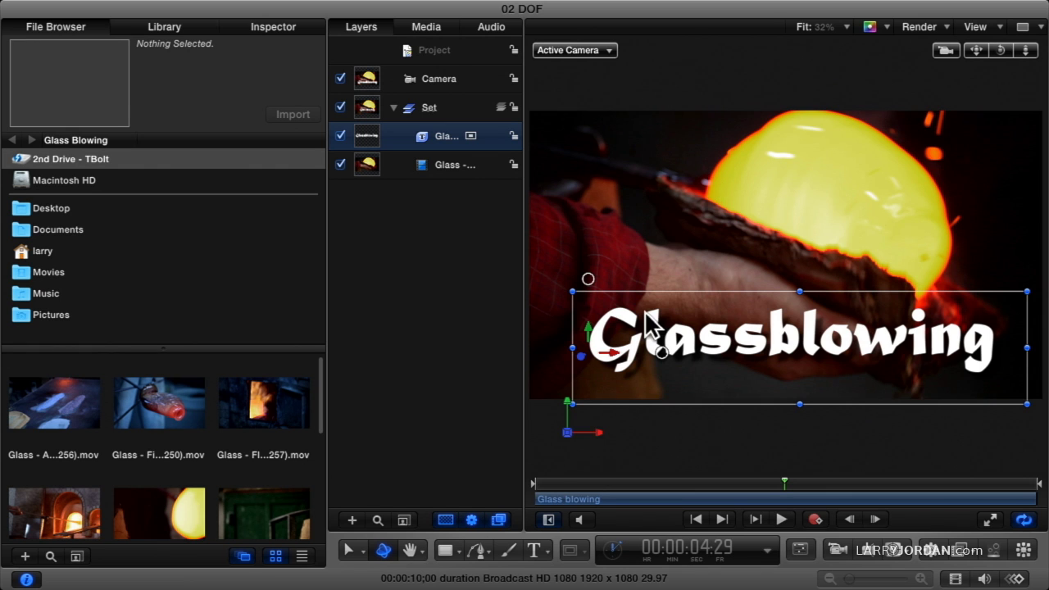
Scrub the playhead back to 00:00:02:04 and select the Camera layer.
drag(586, 484, 644, 487)
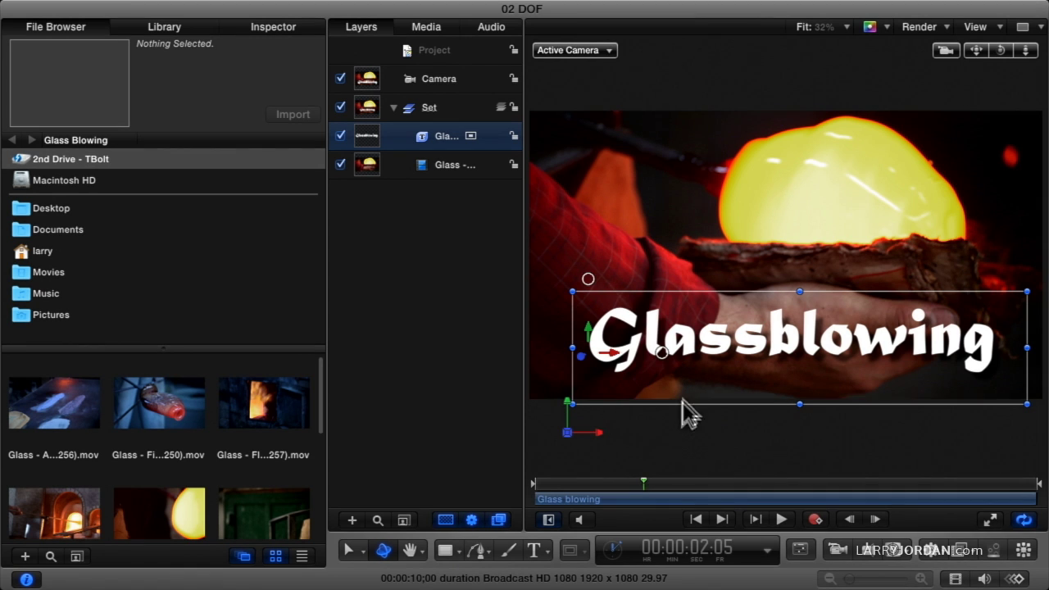
mouse_move(637, 491)
mouse_down()
mouse_move(601, 494)
mouse_move(705, 487)
mouse_move(658, 499)
mouse_move(564, 477)
mouse_move(525, 481)
mouse_move(643, 480)
mouse_up()
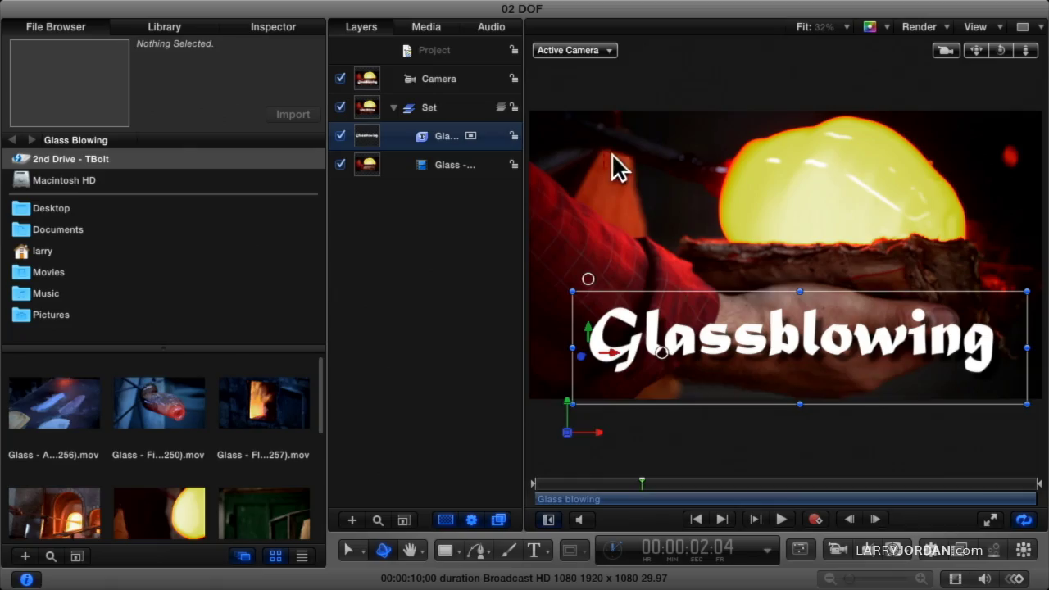
click(437, 79)
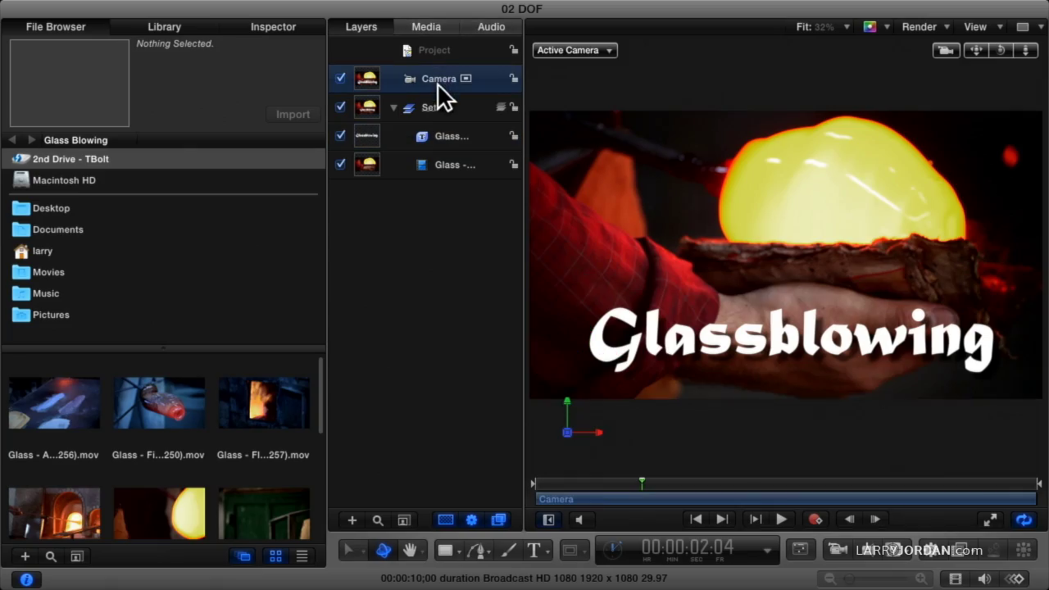
Switch the canvas to the Top camera view and compare the title and video layers.
click(573, 52)
click(598, 178)
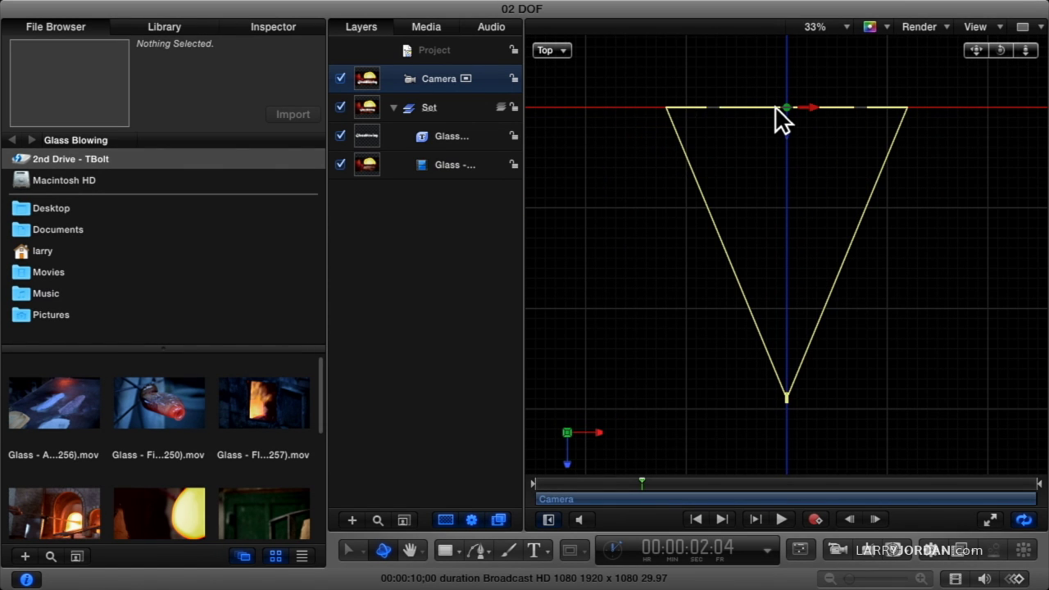
click(467, 144)
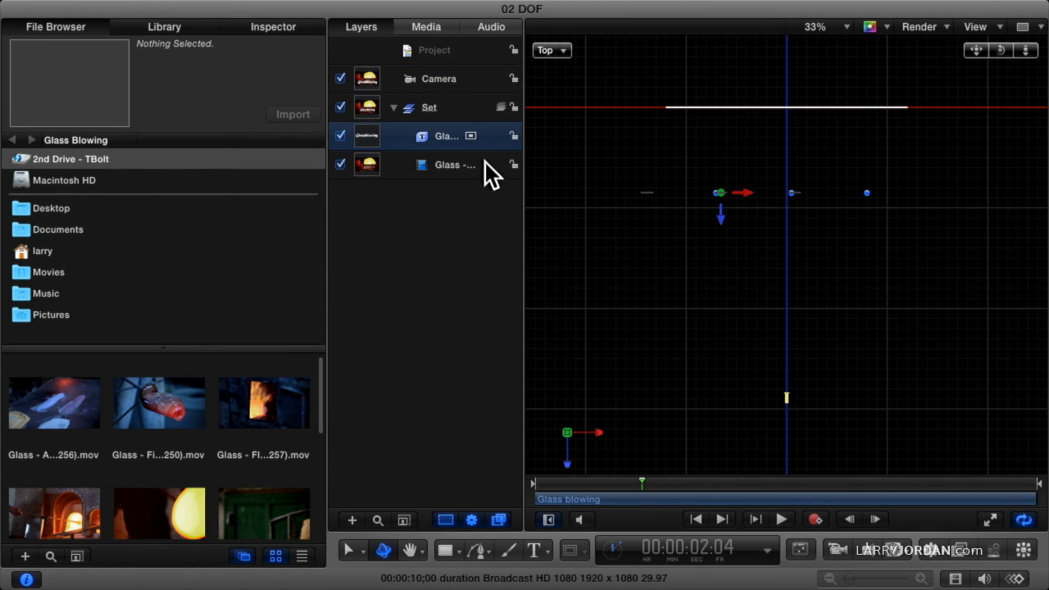
click(447, 162)
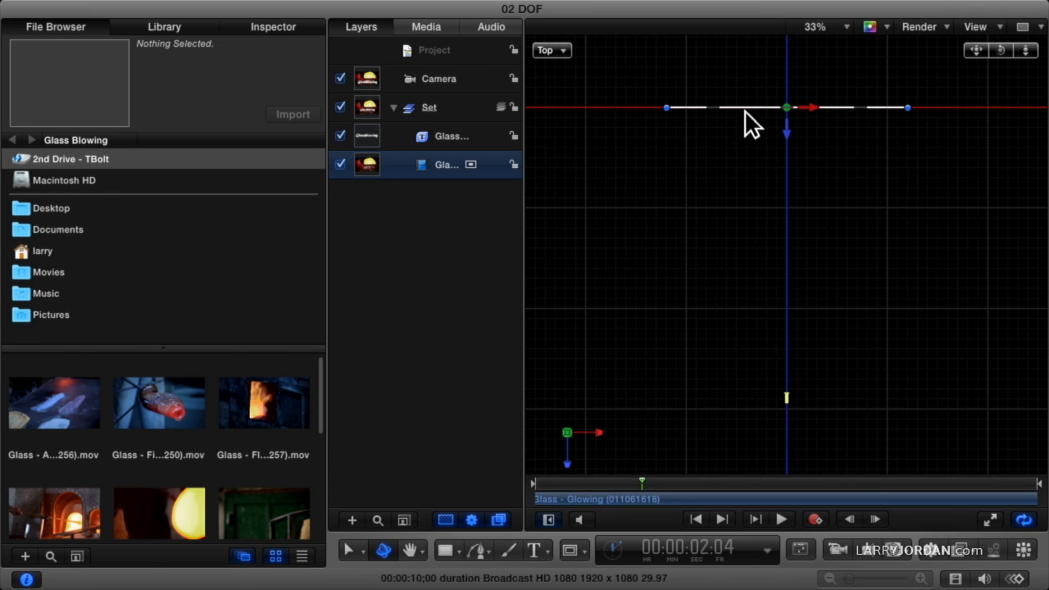
click(443, 140)
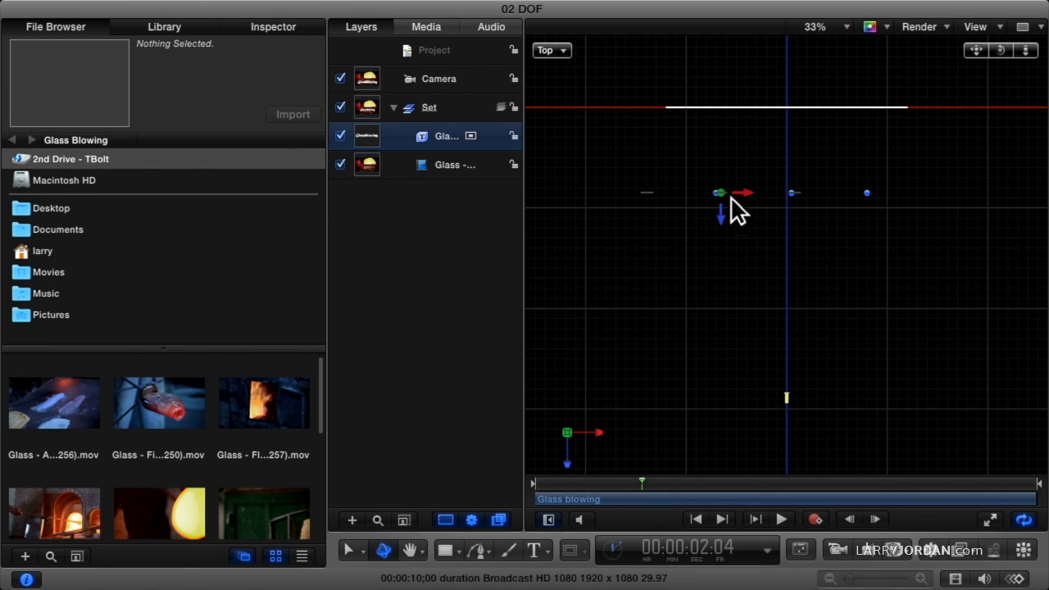
Show the Glassblowing title's Text settings (Matura MT Script, Regular, size 32.0).
mouse_move(724, 195)
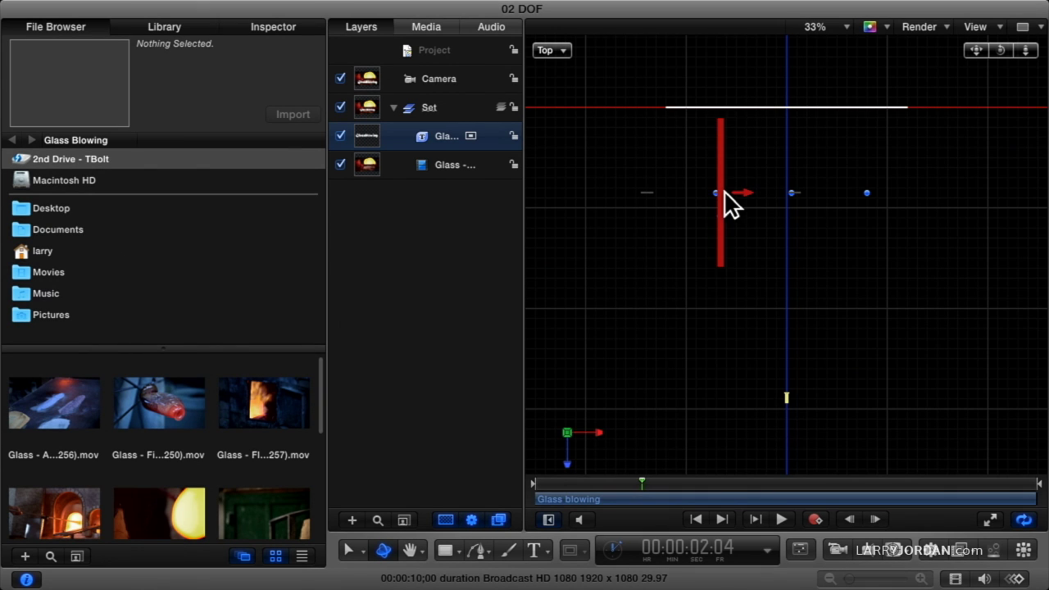
double_click(443, 136)
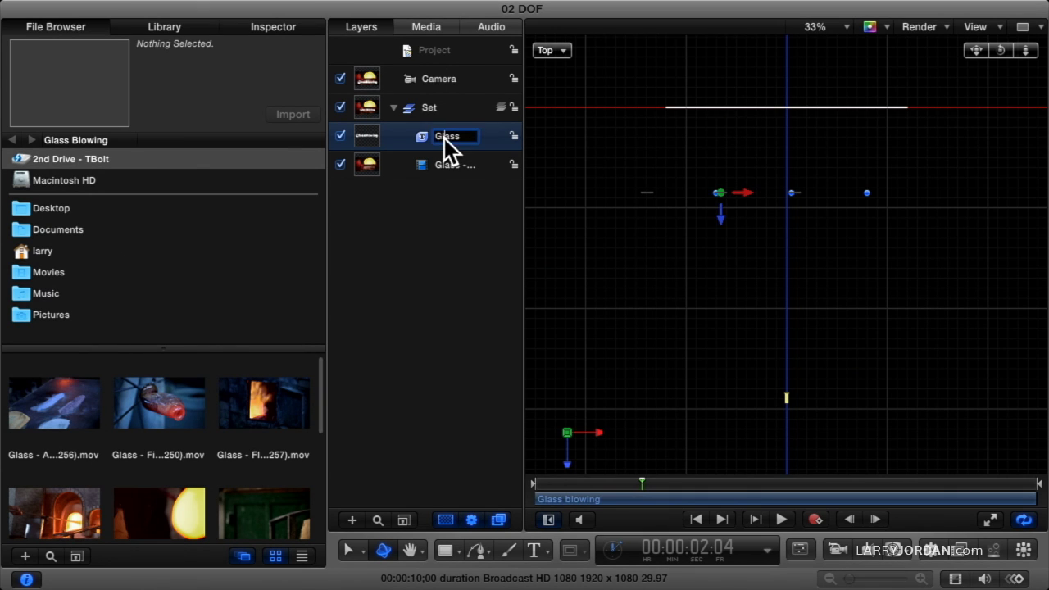
click(266, 26)
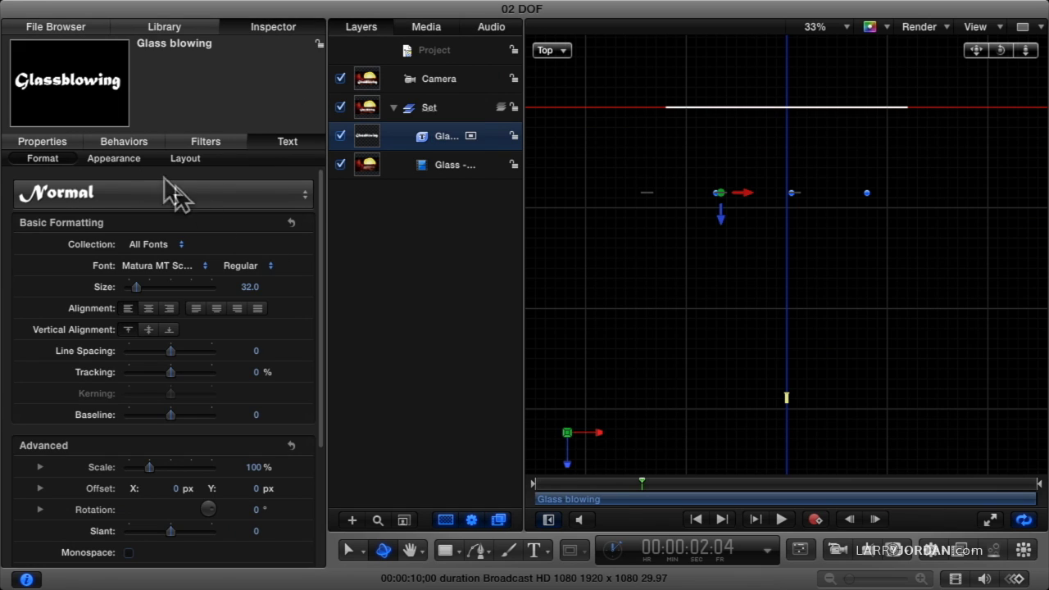
In the title's Properties, drag Position Z to 605.15 px.
click(32, 144)
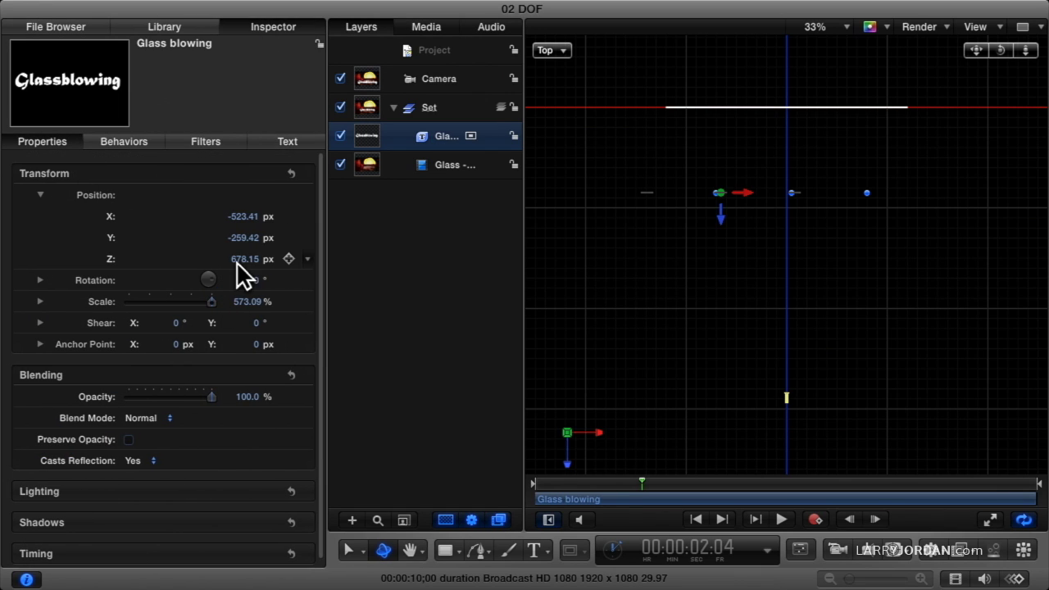
drag(245, 259, 202, 259)
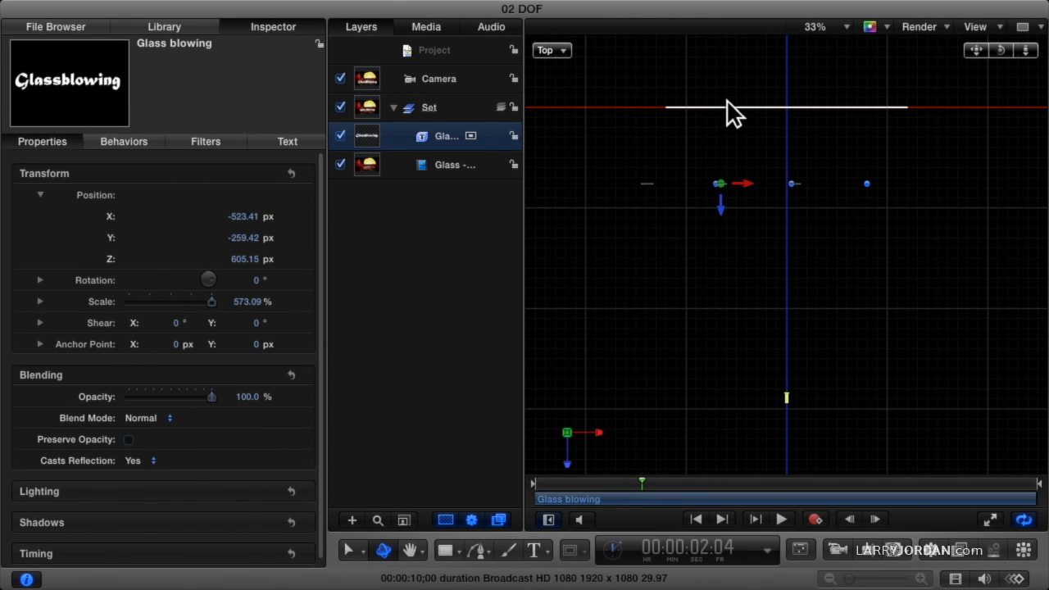
Enable Depth of Field in the Render menu and select the Camera layer.
click(913, 26)
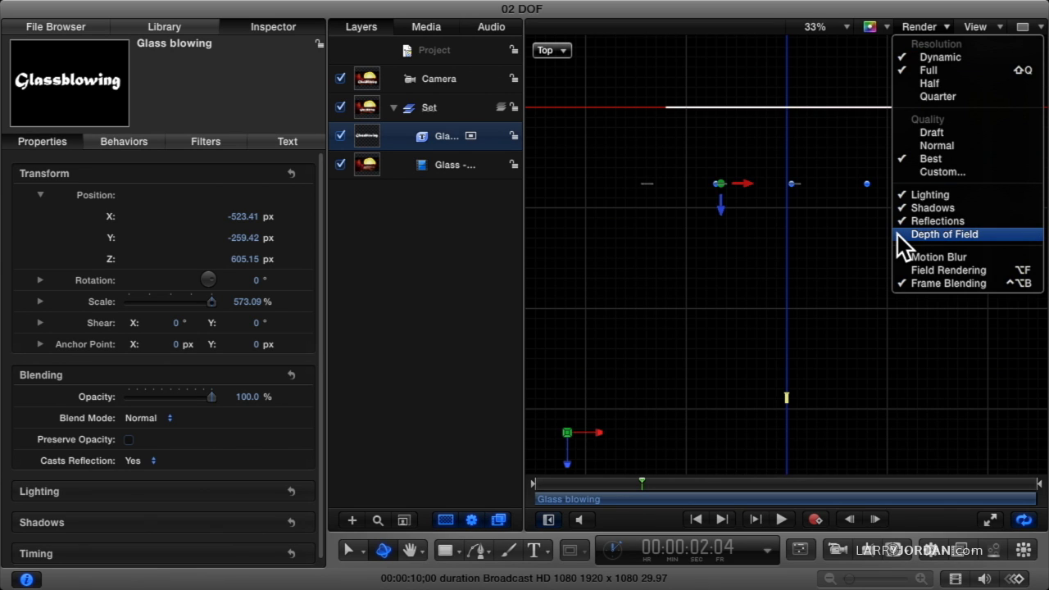
click(942, 234)
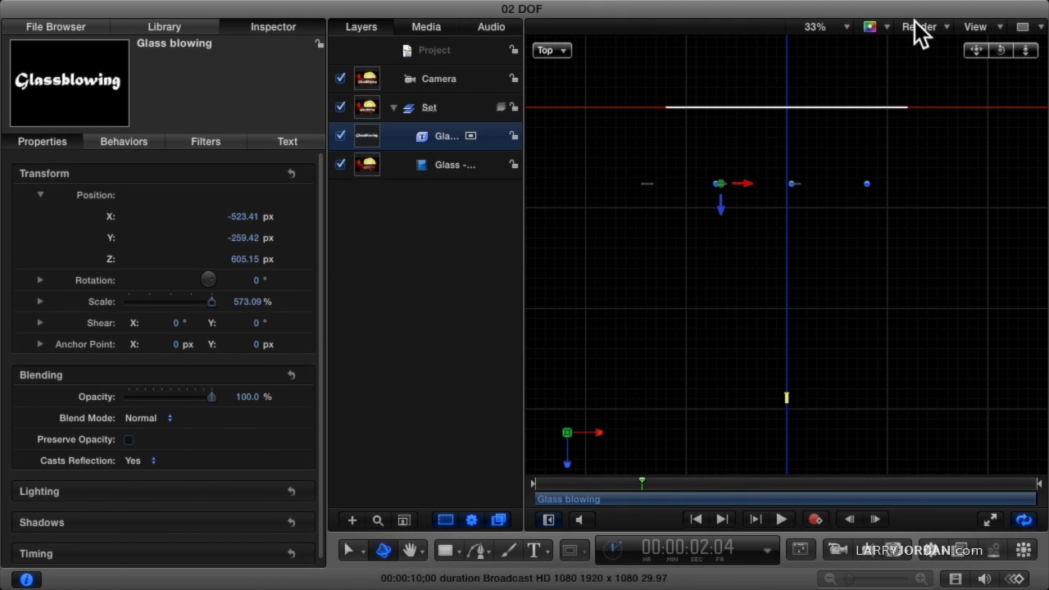
click(448, 75)
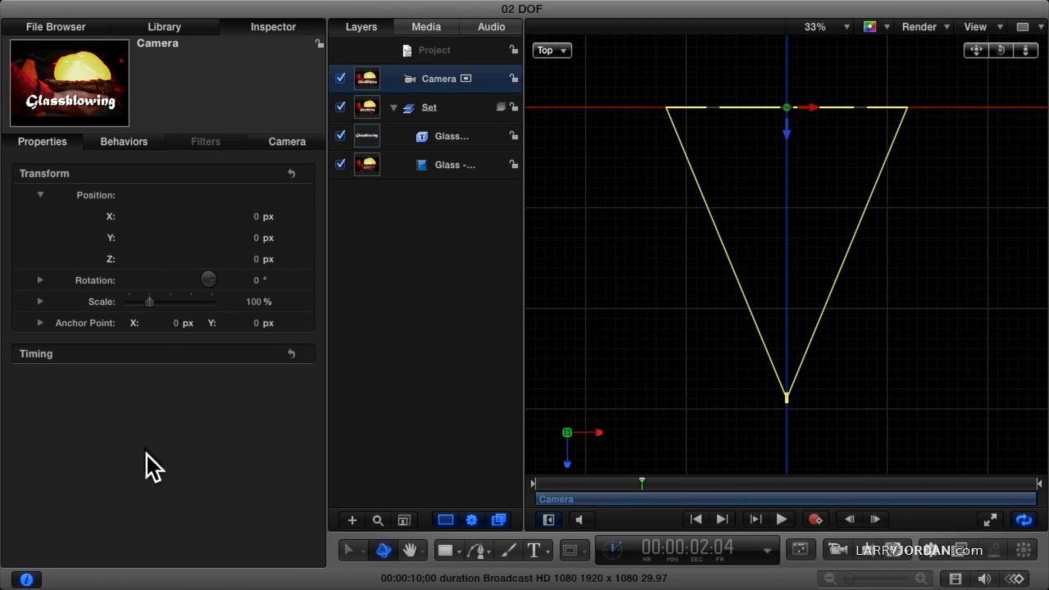
Expand the camera's Depth of Field settings, try Near and Far Focus values, then reset both to 0.
click(280, 141)
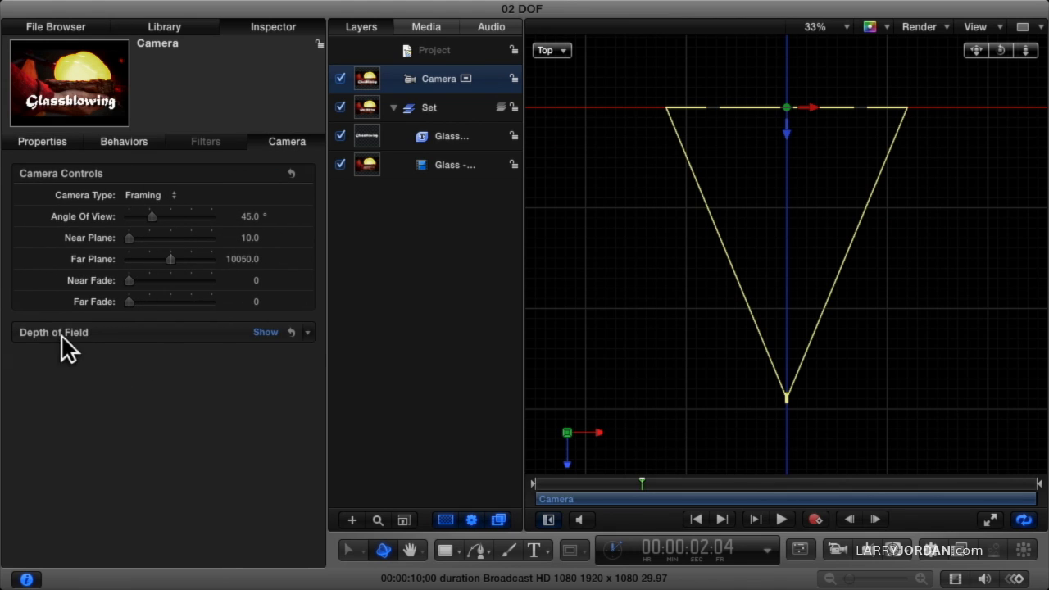
click(269, 332)
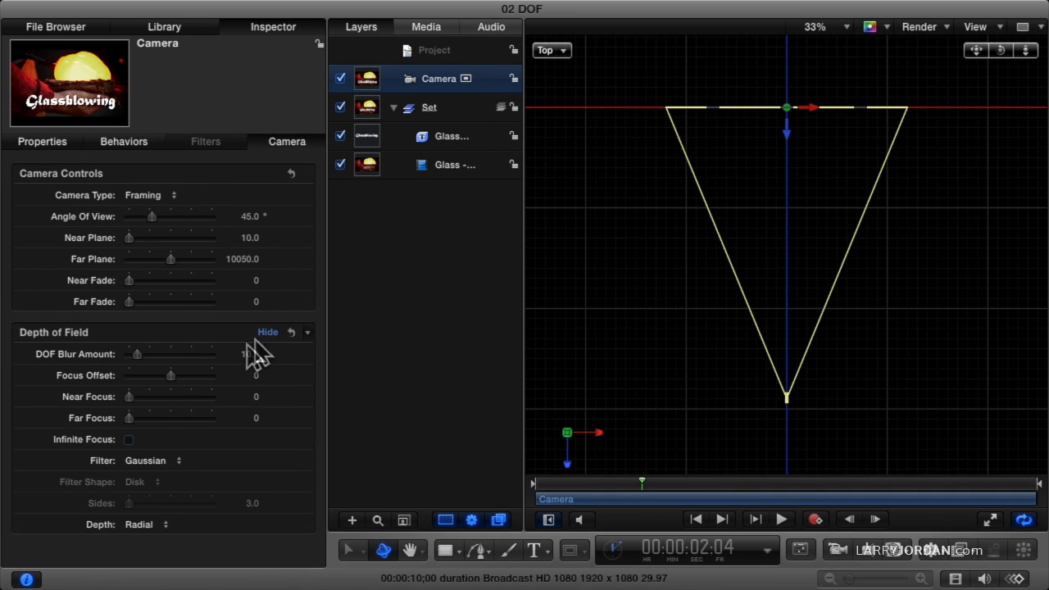
drag(128, 399, 137, 398)
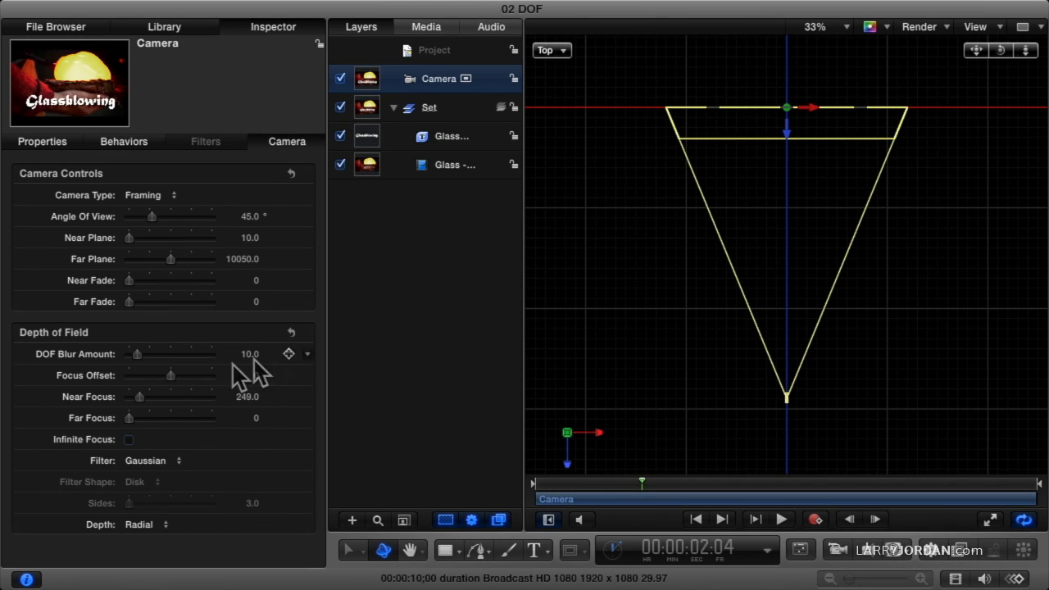
drag(129, 420, 142, 416)
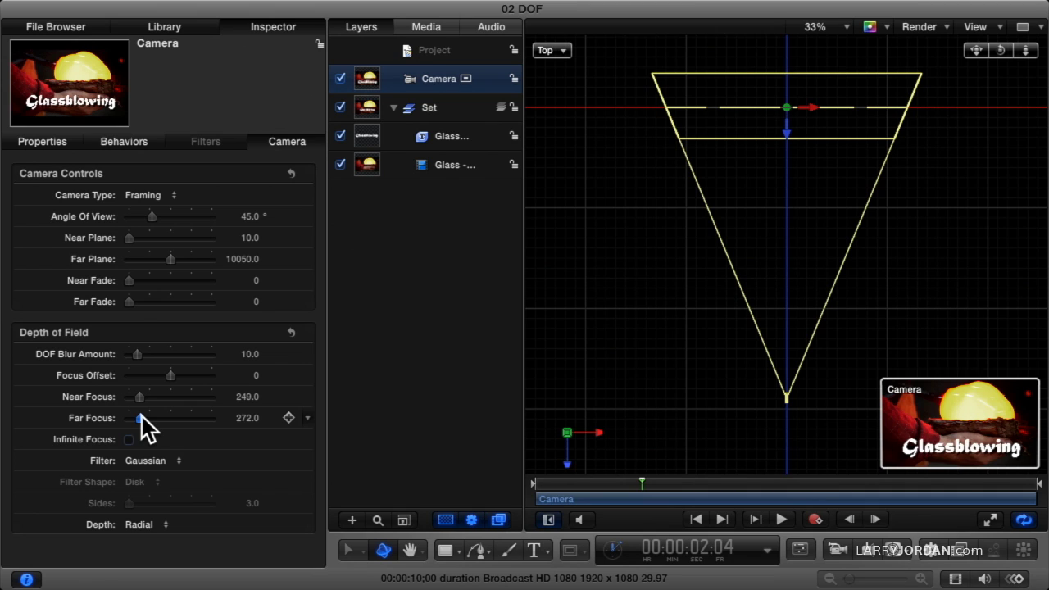
drag(142, 416, 109, 415)
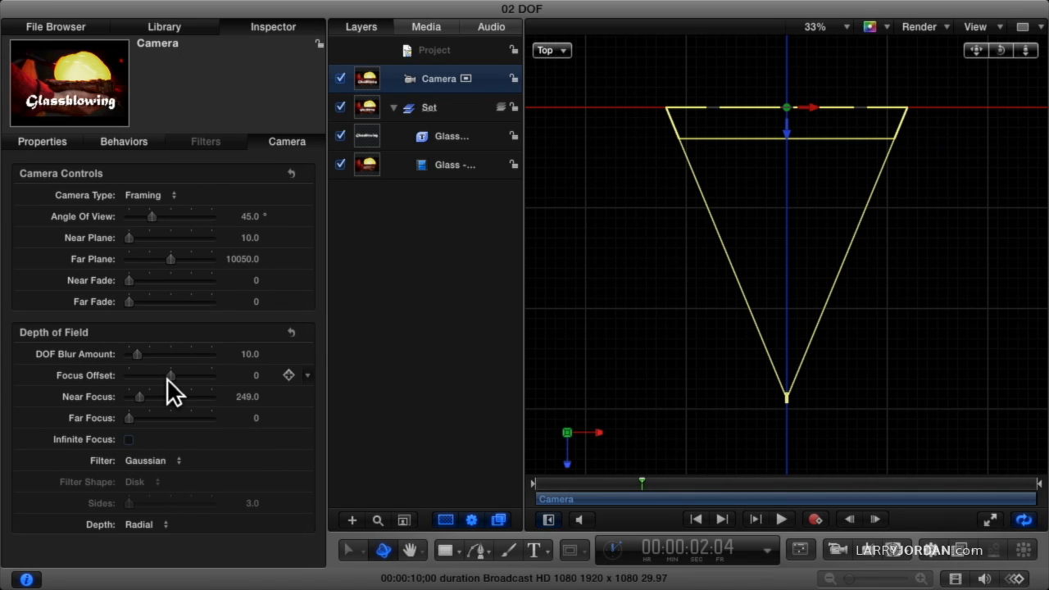
drag(141, 397, 111, 398)
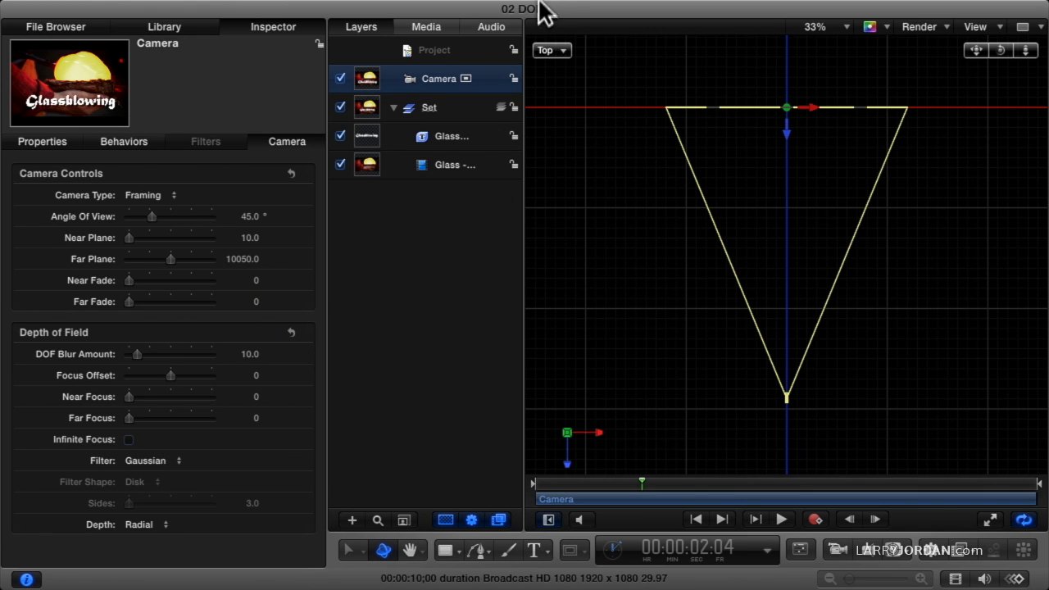
click(560, 51)
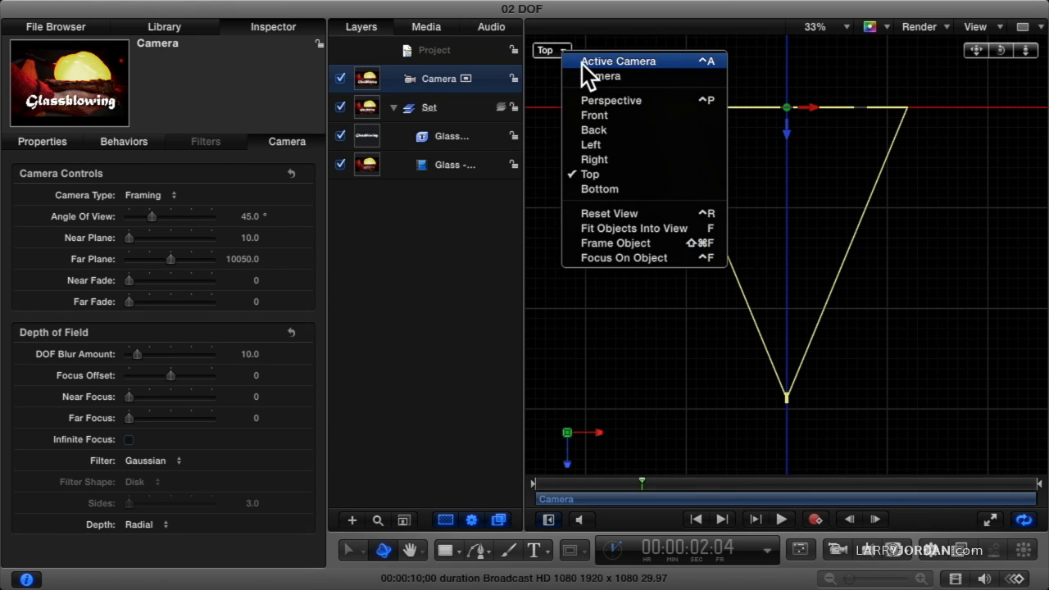
Return to the active camera view, raise DOF Blur Amount to 97 and set Focus Offset to -704.
click(581, 64)
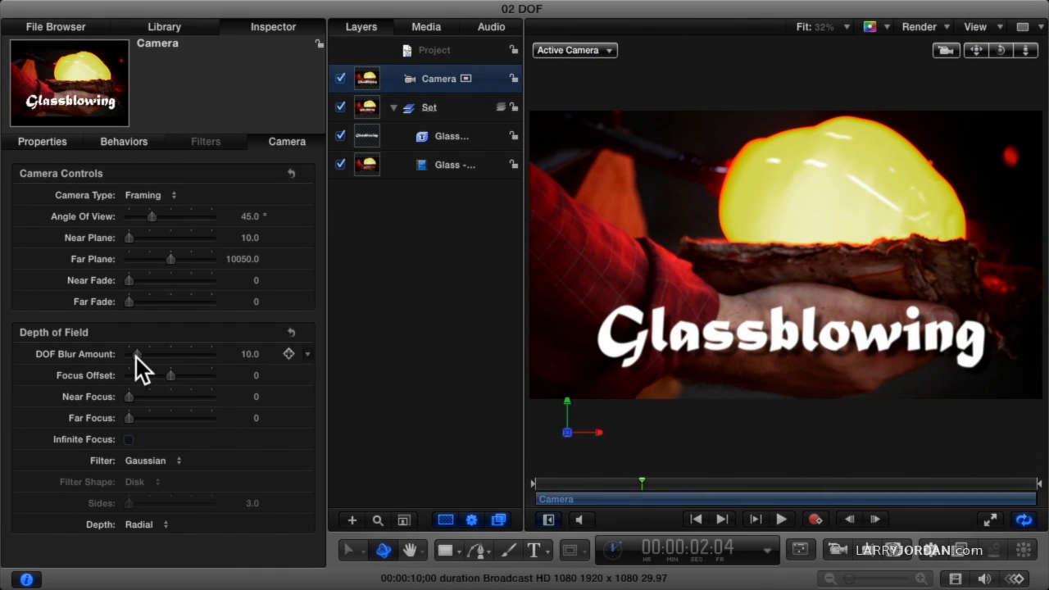
drag(136, 357, 208, 356)
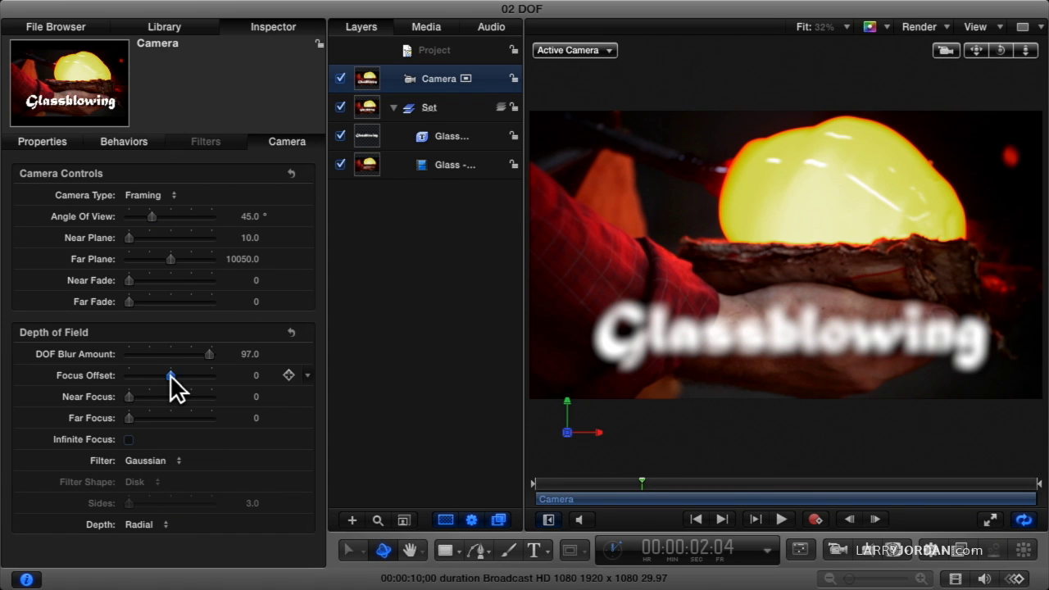
drag(170, 374, 145, 377)
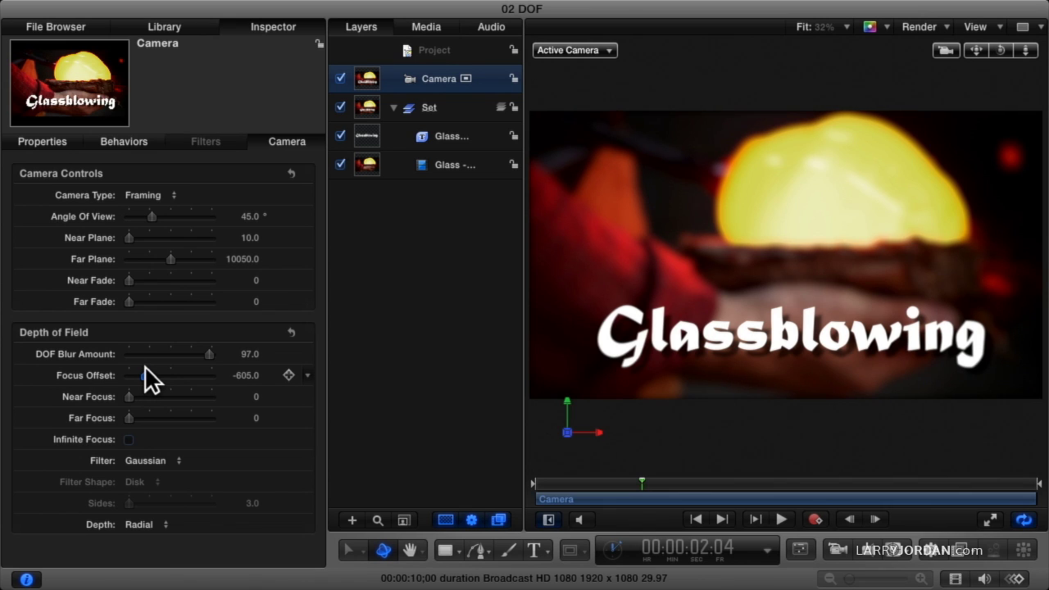
mouse_move(144, 366)
mouse_down()
mouse_move(184, 370)
mouse_move(140, 370)
mouse_up()
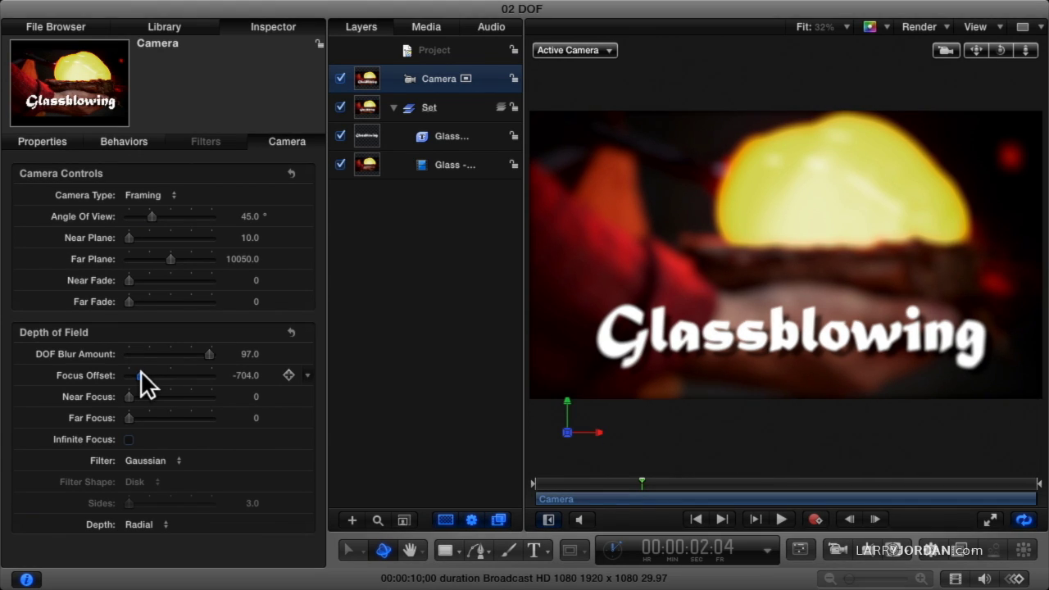
mouse_move(642, 481)
mouse_down()
mouse_move(540, 479)
mouse_move(632, 476)
mouse_up()
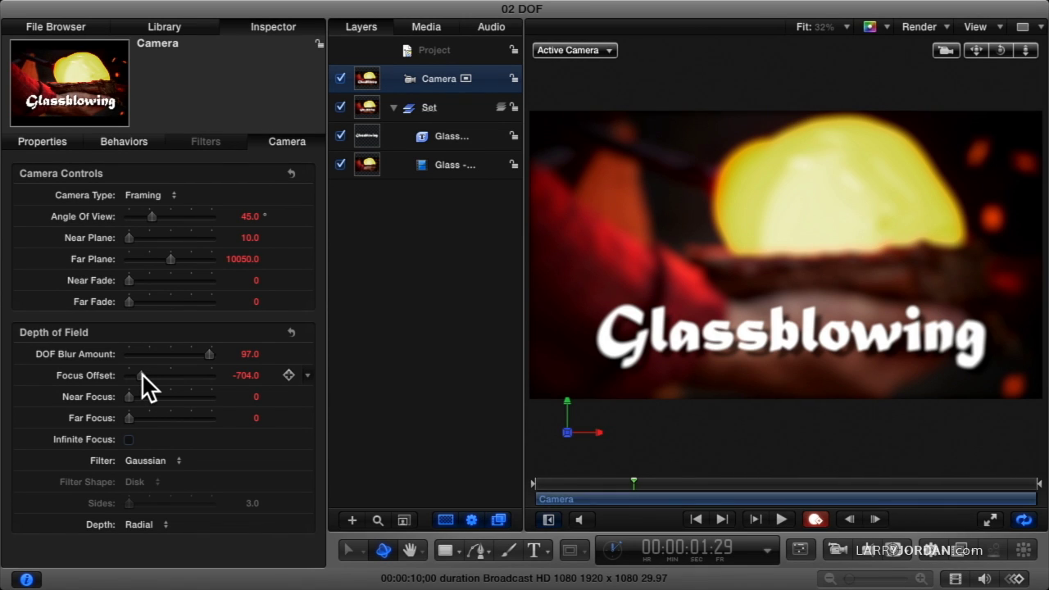
Keyframe Focus Offset at -528 at 00:00:01:29 and at 0 at 00:00:02:23.
drag(141, 375, 148, 374)
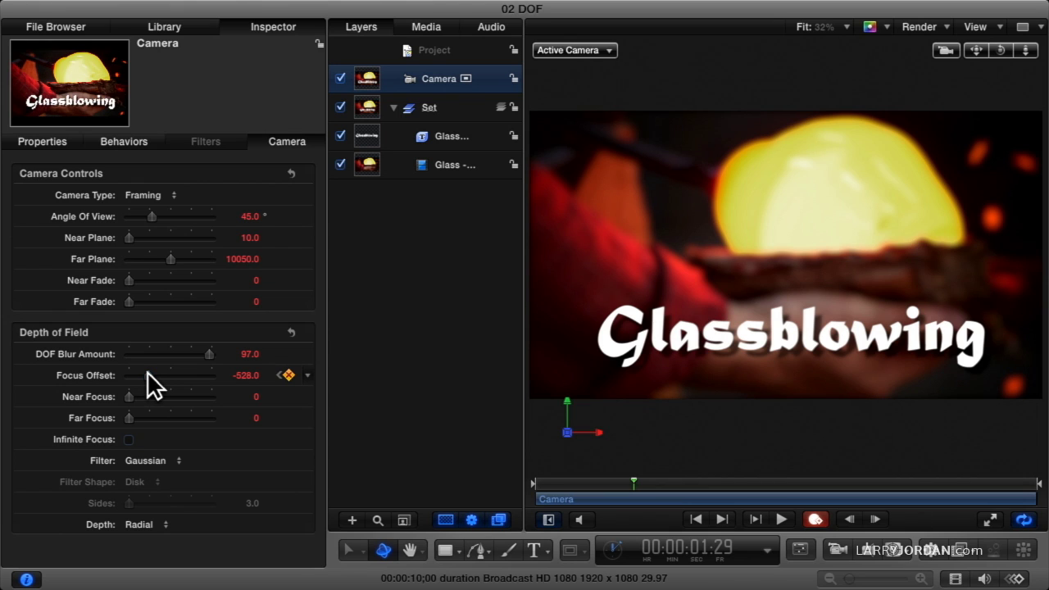
click(662, 483)
click(674, 483)
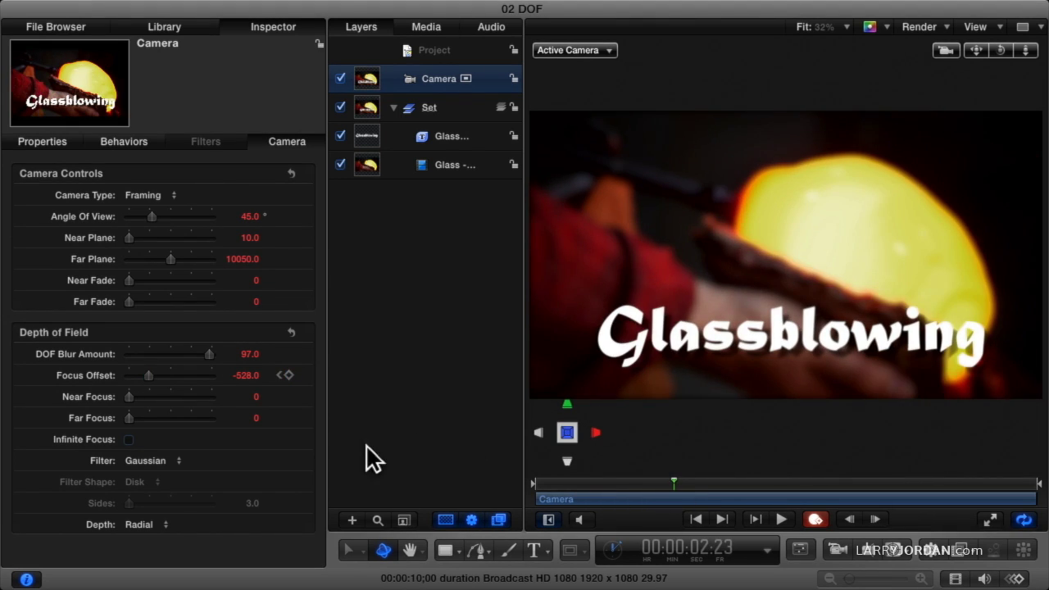
drag(152, 374, 171, 374)
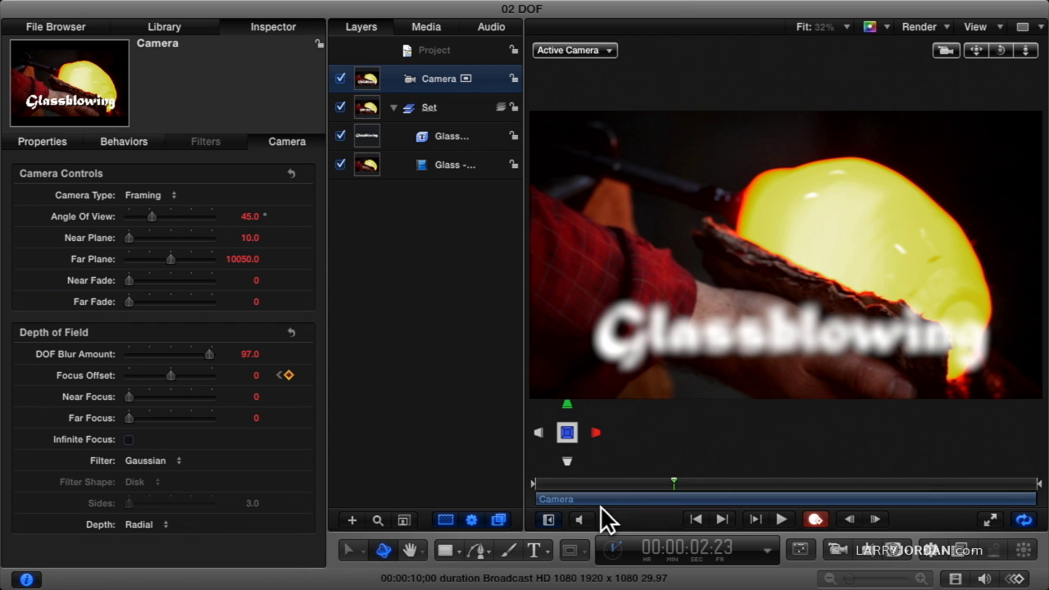
Turn off Record, play the focus rack from the start, and park on the 2:23 keyframe.
click(820, 520)
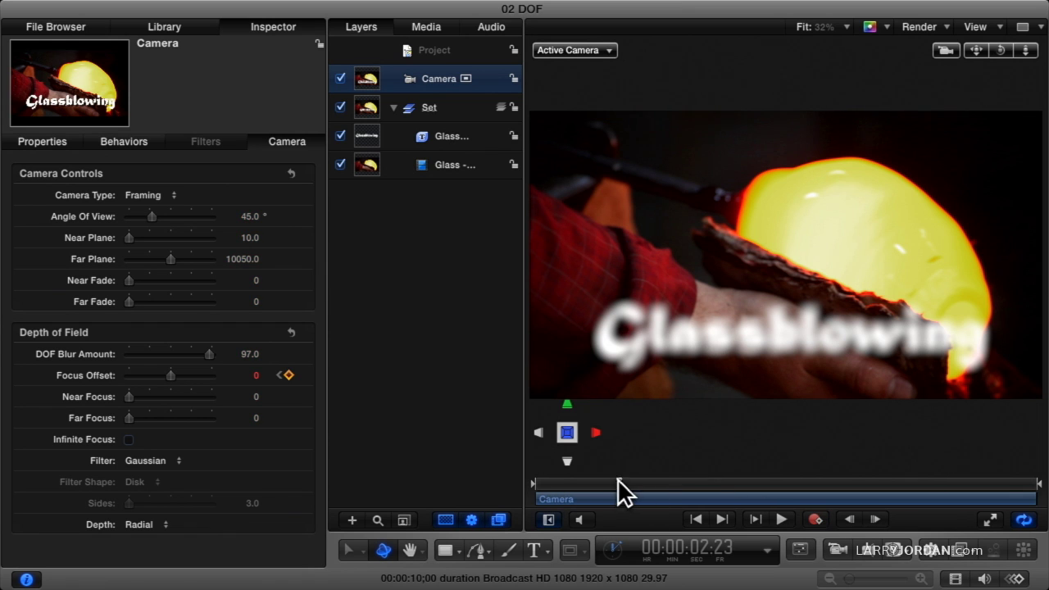
drag(617, 480, 524, 465)
key(space)
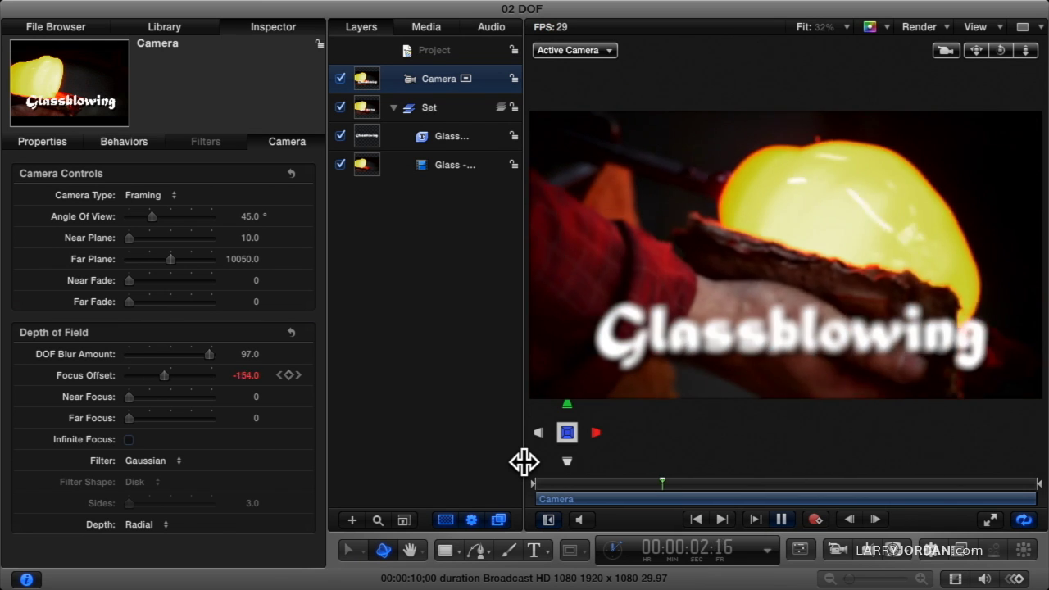
key(space)
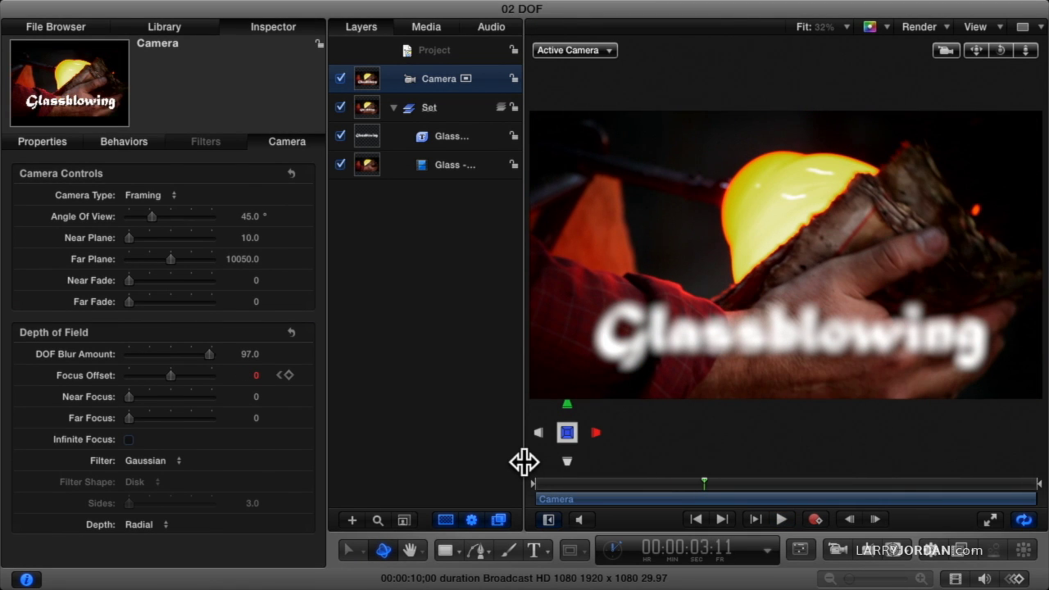
key(space)
click(549, 481)
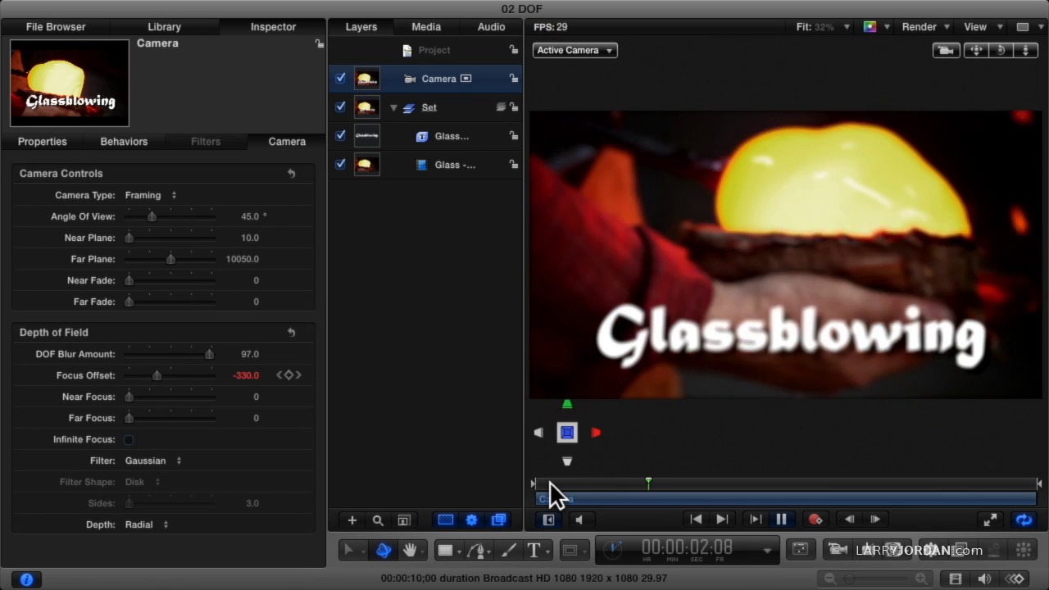
key(space)
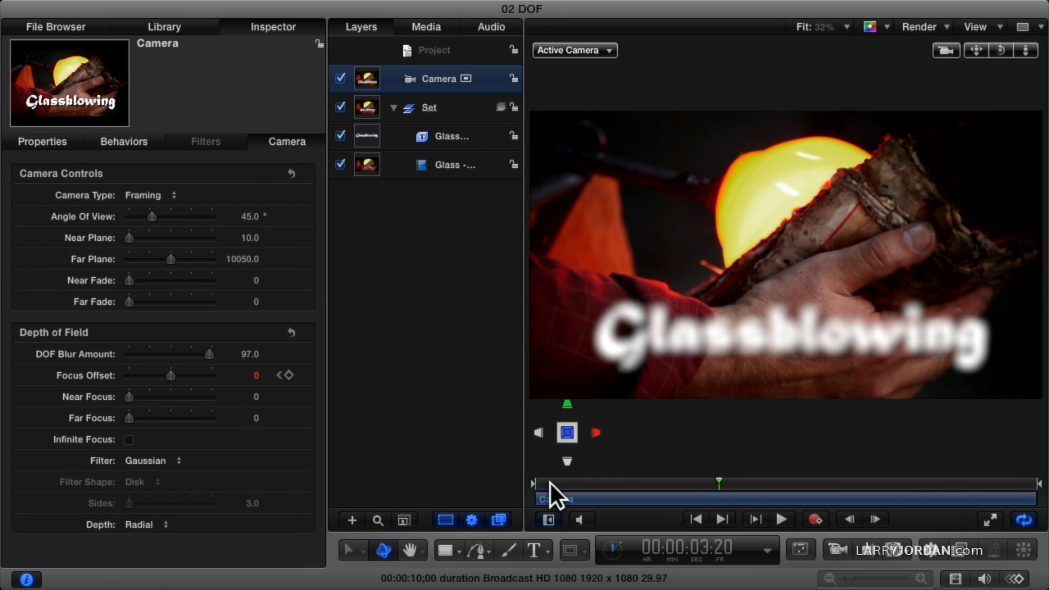
click(278, 372)
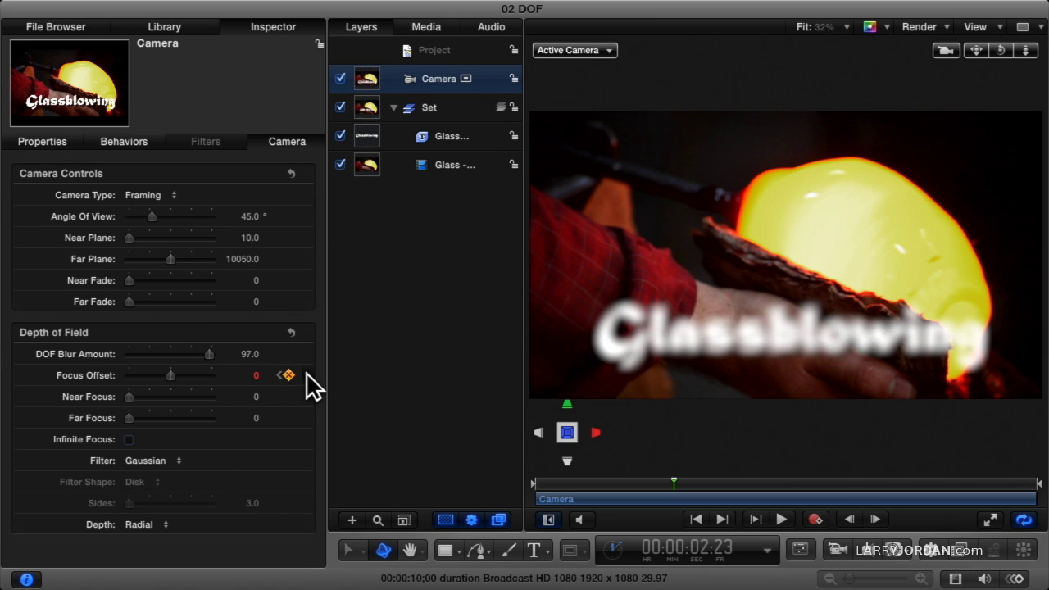
Reset the Focus Offset parameter to clear its keyframes, then scrub to check the result.
click(307, 374)
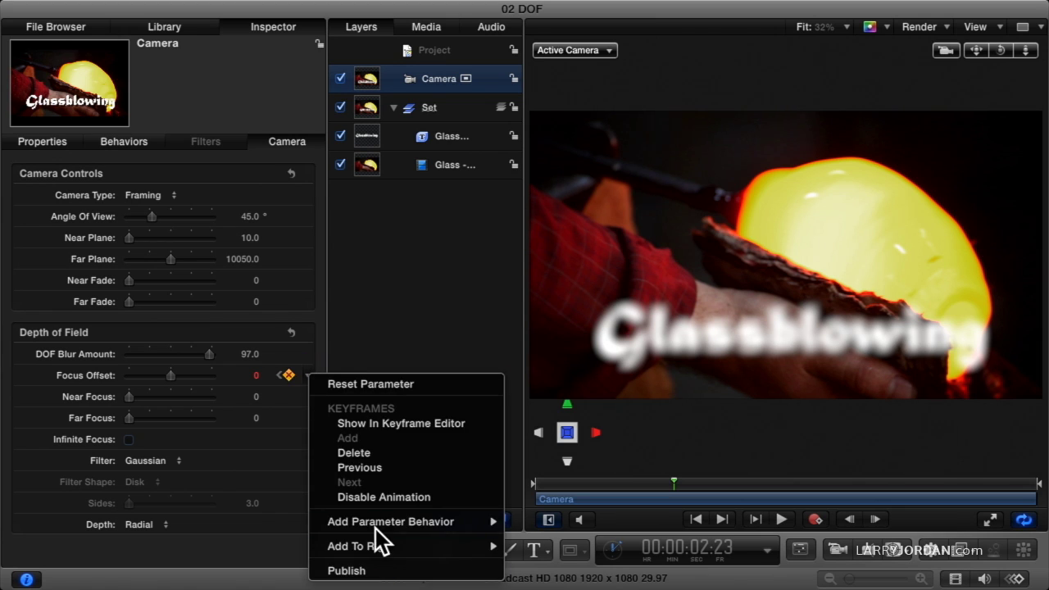
click(371, 382)
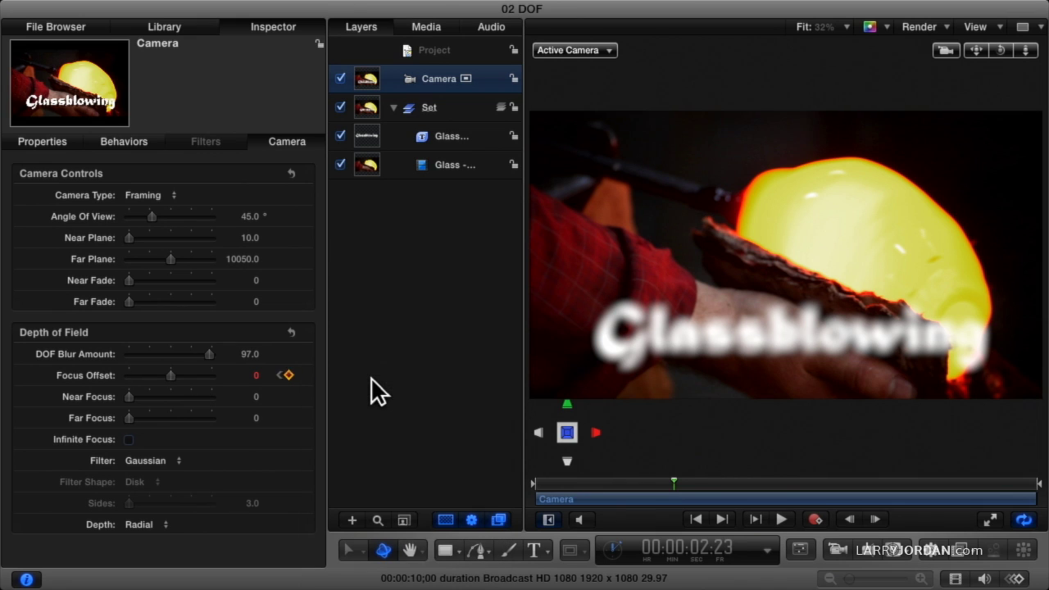
drag(588, 482, 642, 477)
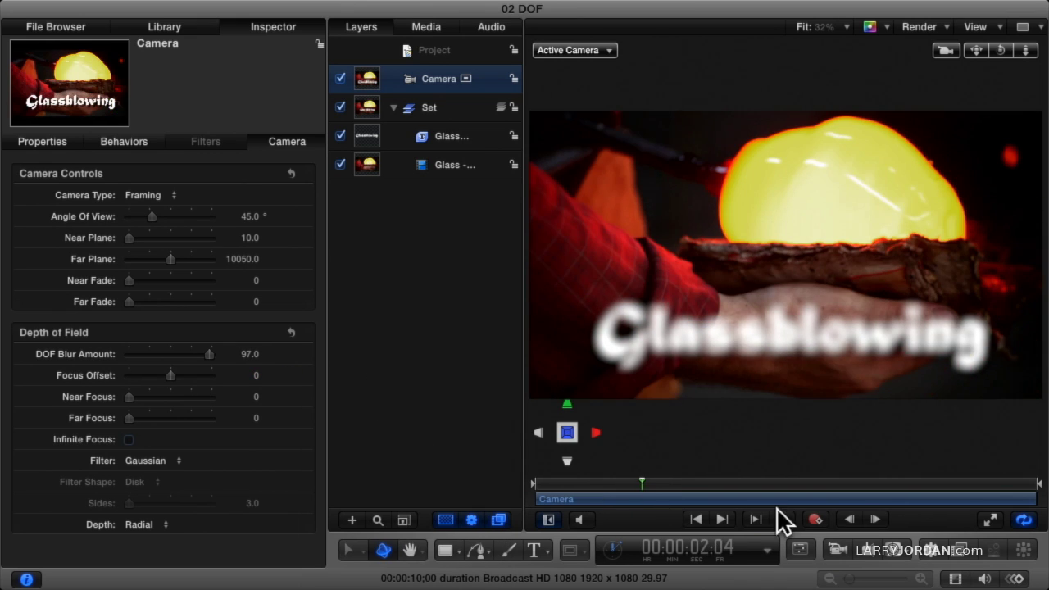
Add a Camera Focus behavior and trim it to run from the playhead to 3:25.
click(931, 549)
mouse_move(924, 323)
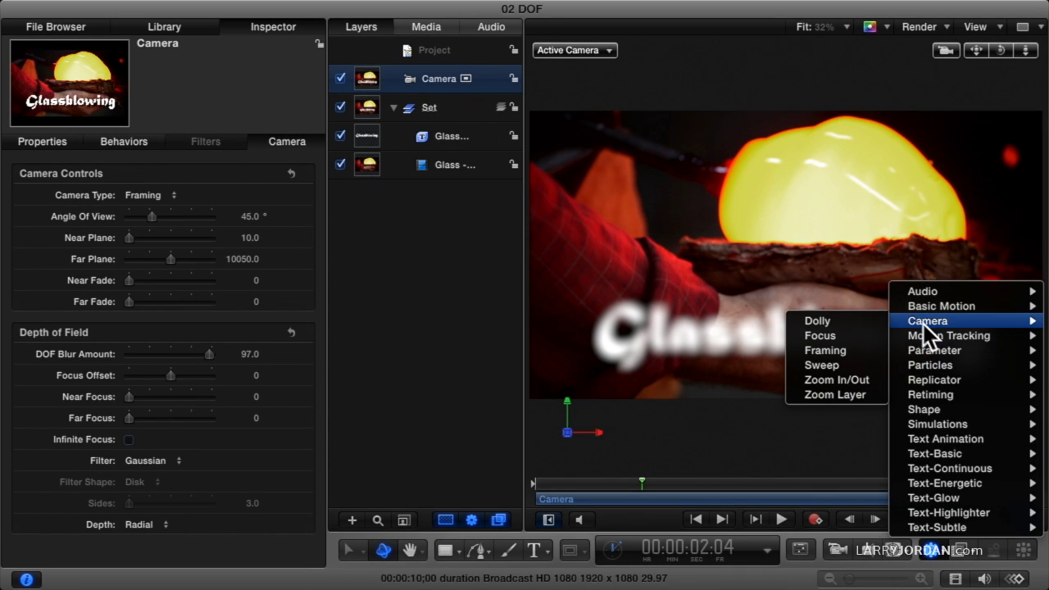
click(835, 334)
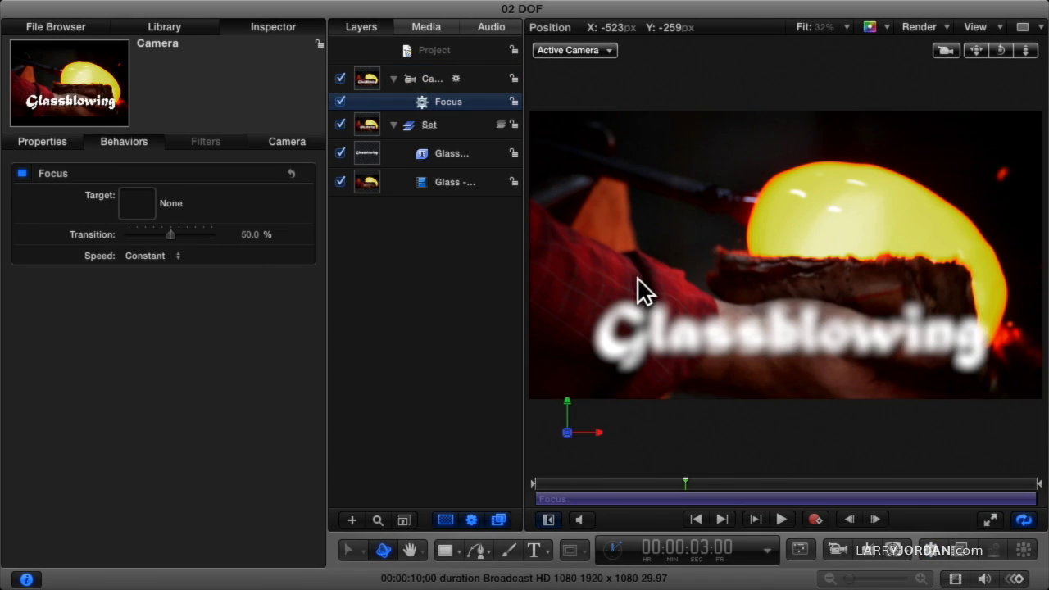
key(i)
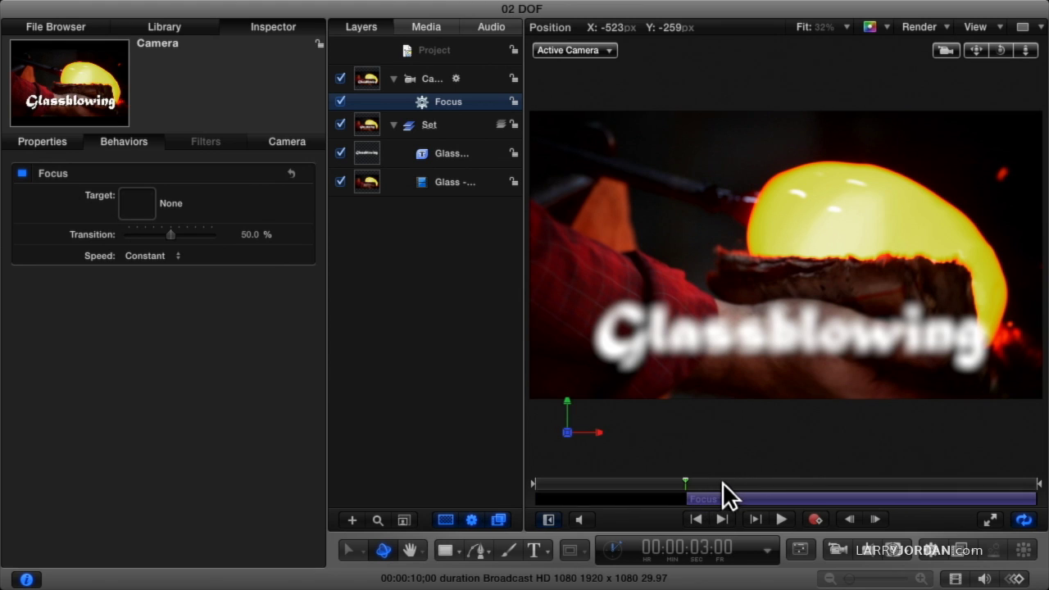
click(725, 481)
key(o)
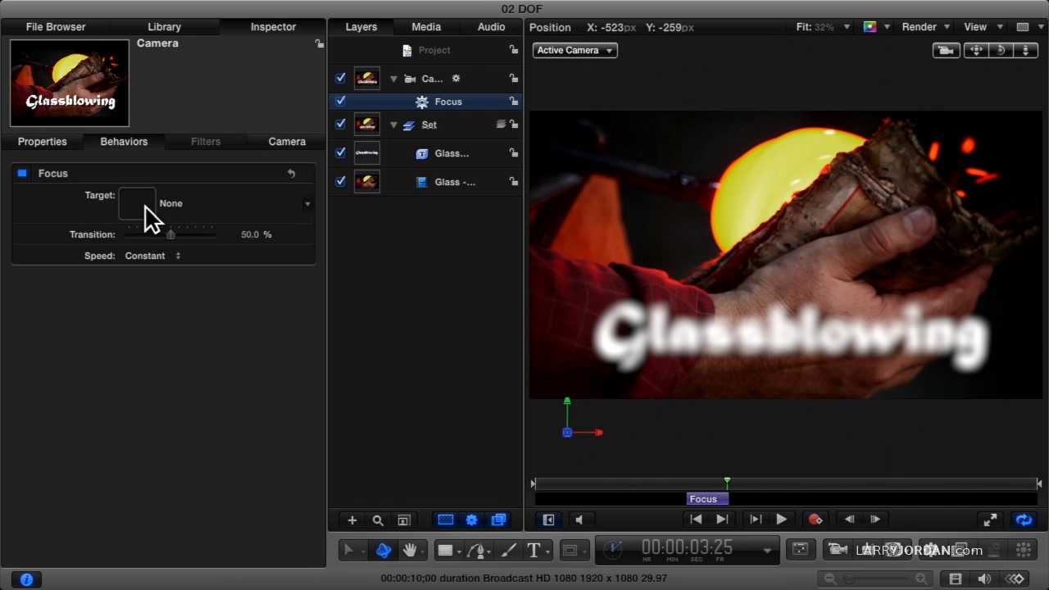
Make the Glass blowing title the Focus target, preview the rack, and park at 2:12.
drag(415, 154, 151, 210)
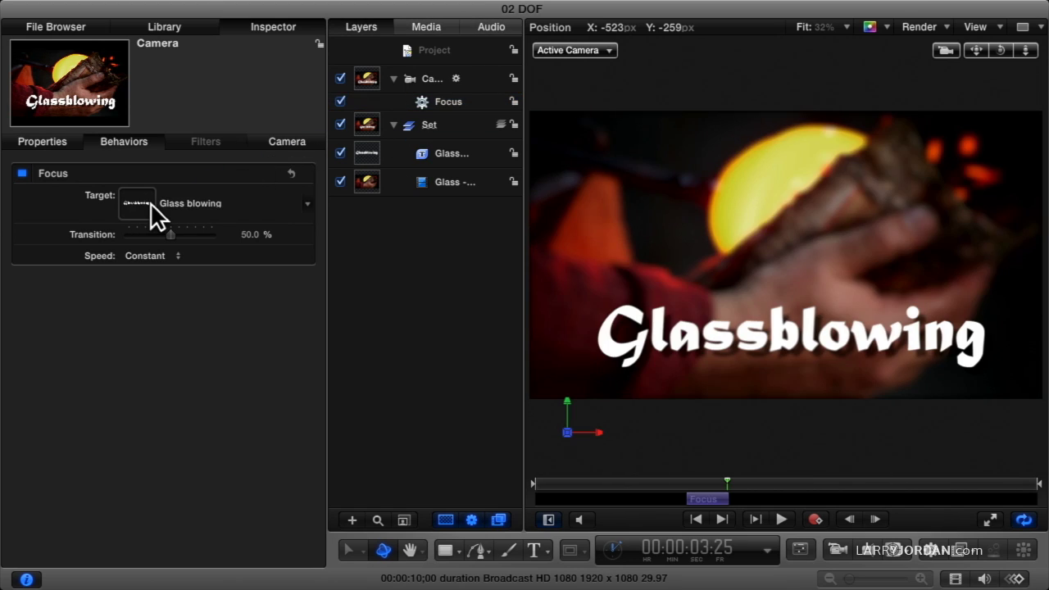
click(656, 483)
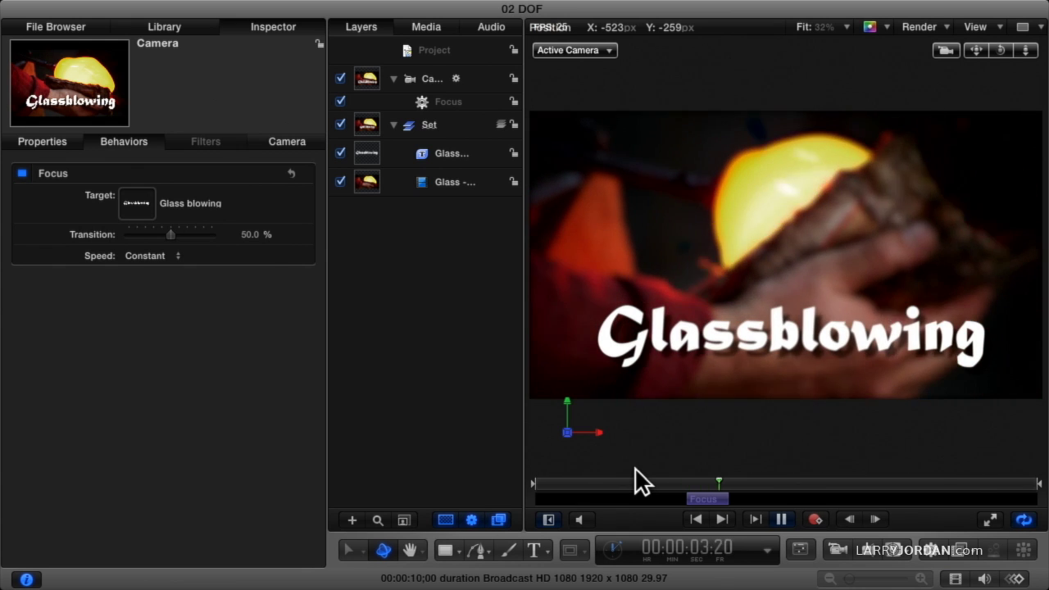
key(space)
click(581, 483)
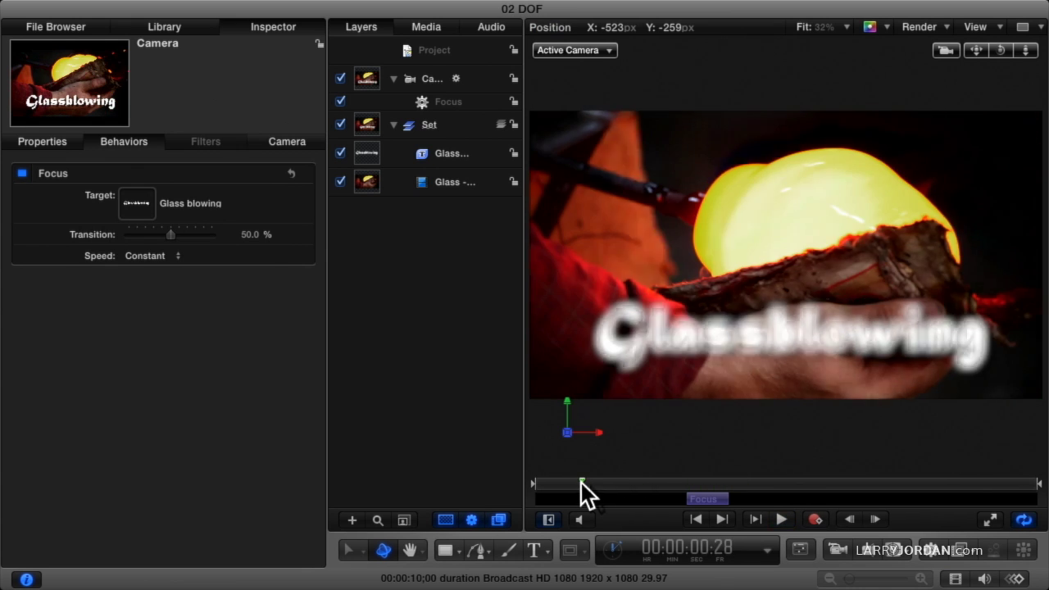
key(space)
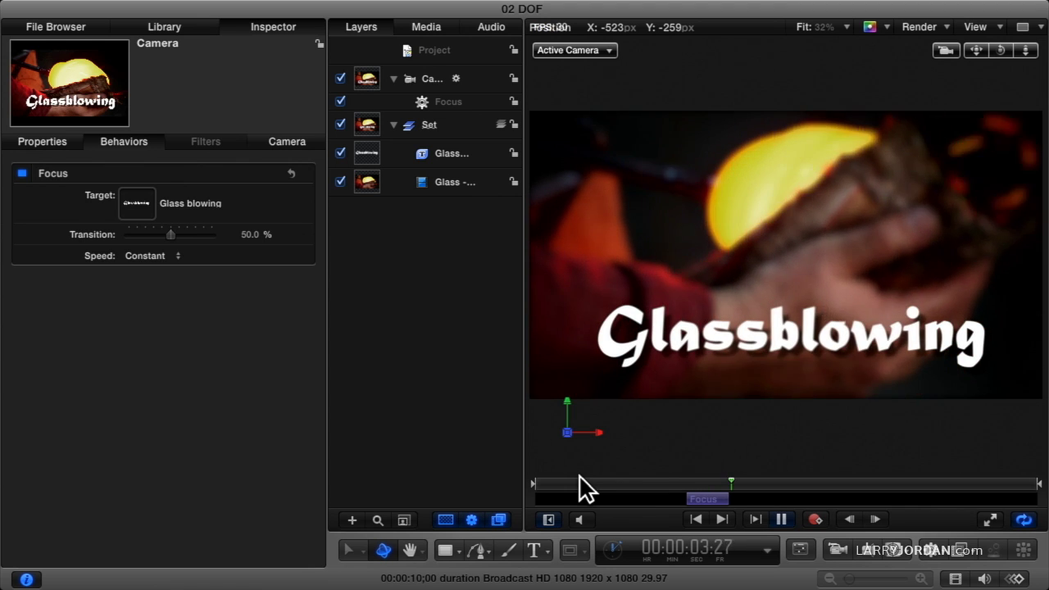
key(space)
drag(639, 482, 655, 484)
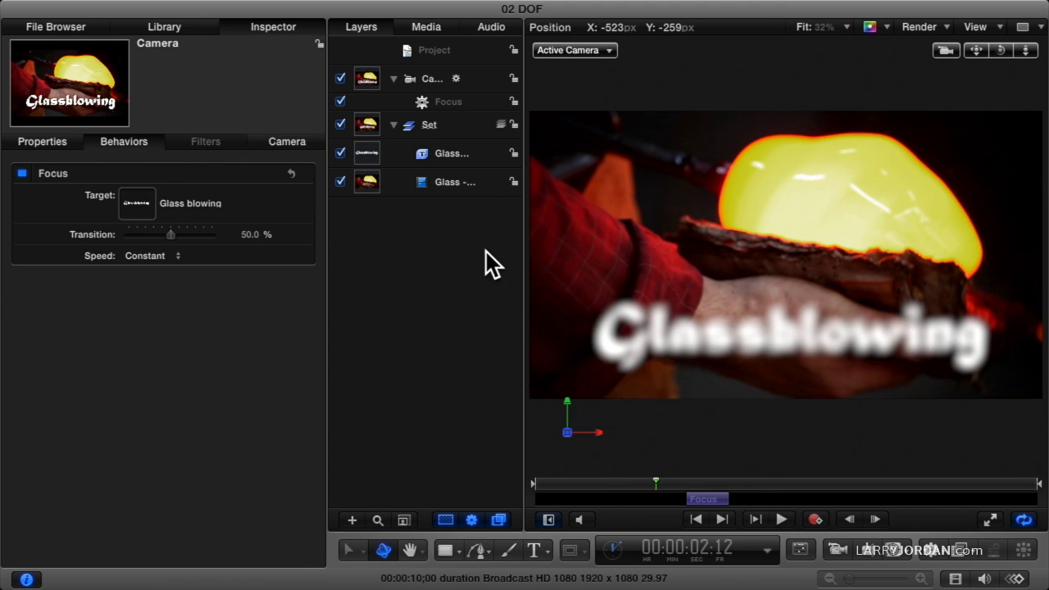
Add a Fade In/Fade Out behavior to the Glass blowing title layer.
click(442, 154)
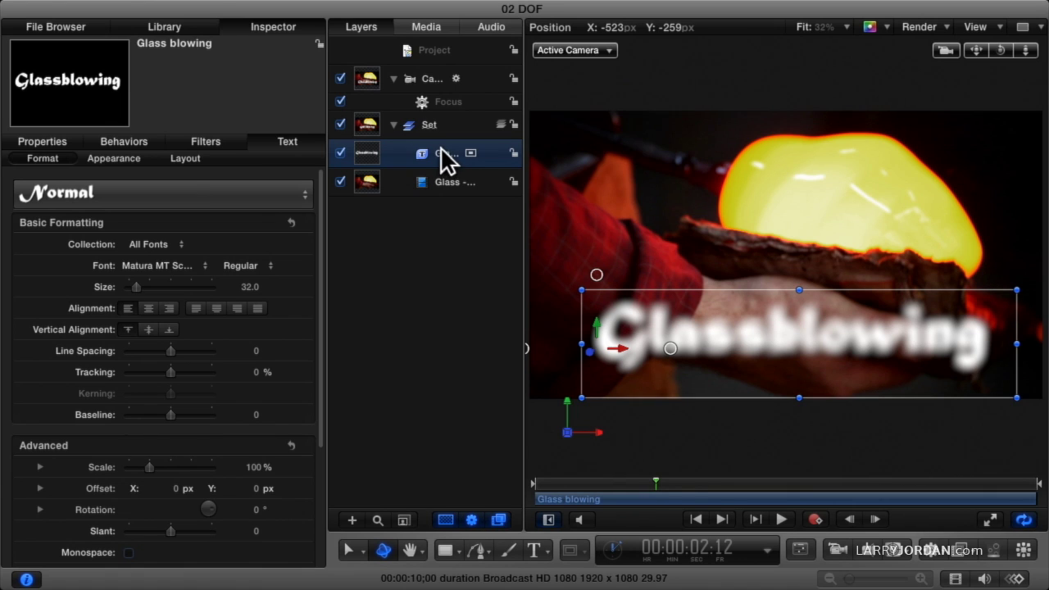
click(930, 551)
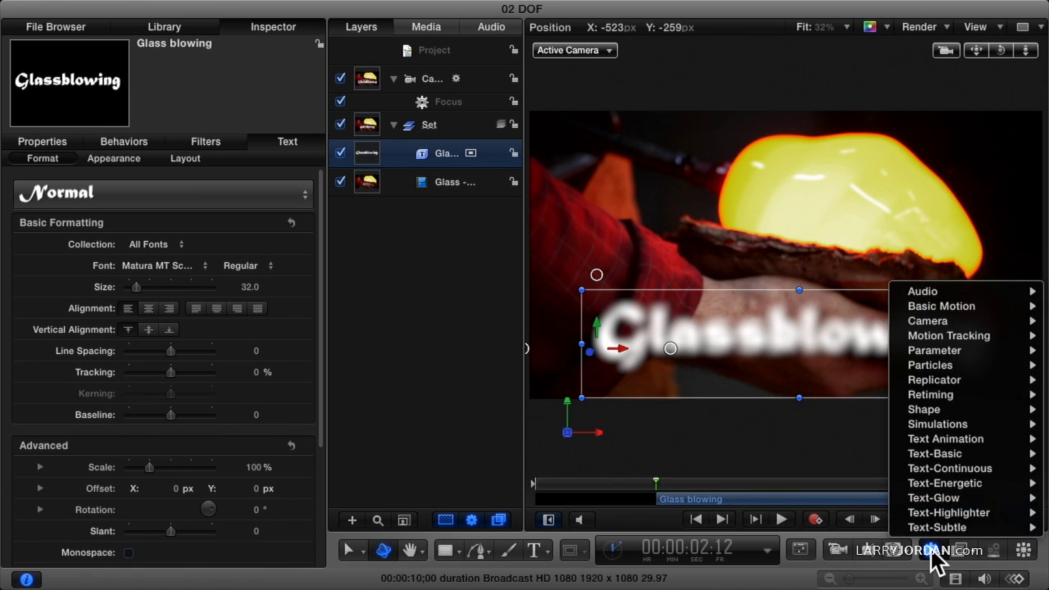
mouse_move(920, 309)
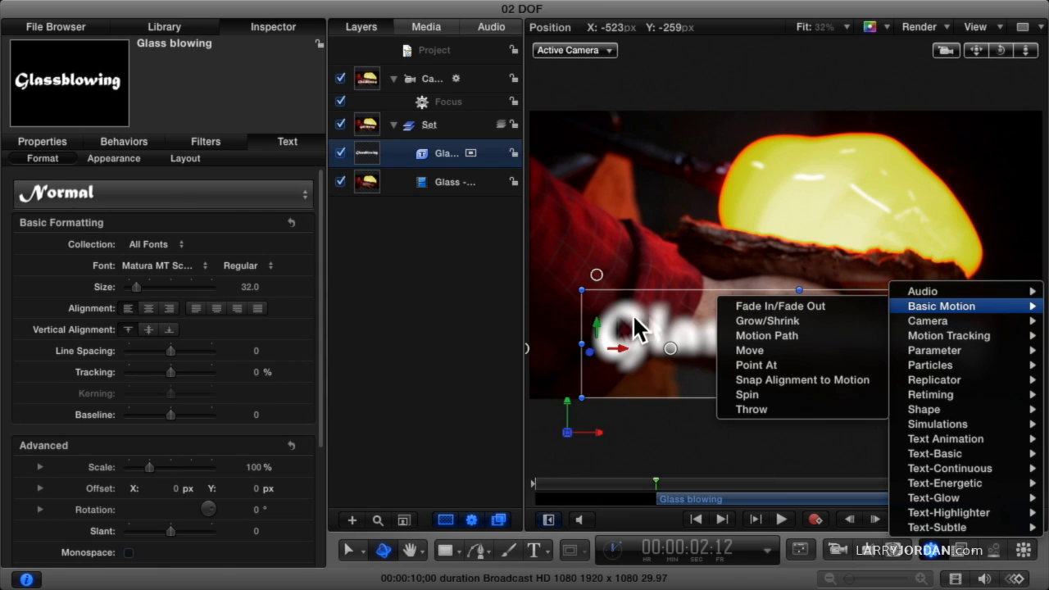
click(731, 308)
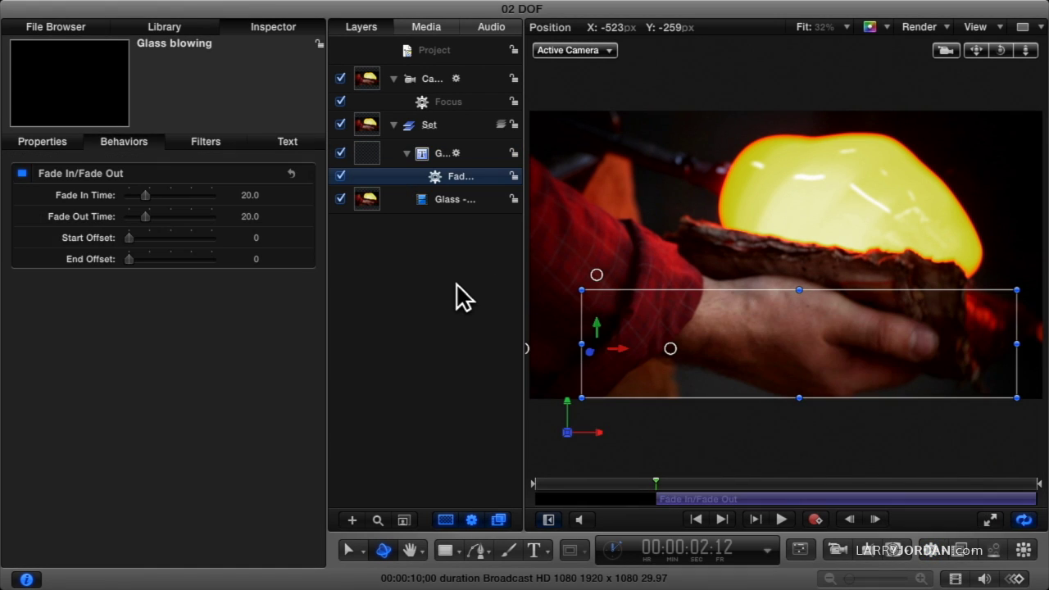
Set the fade out to 0 frames and fade in to 14 frames, then play from the start.
key(F7)
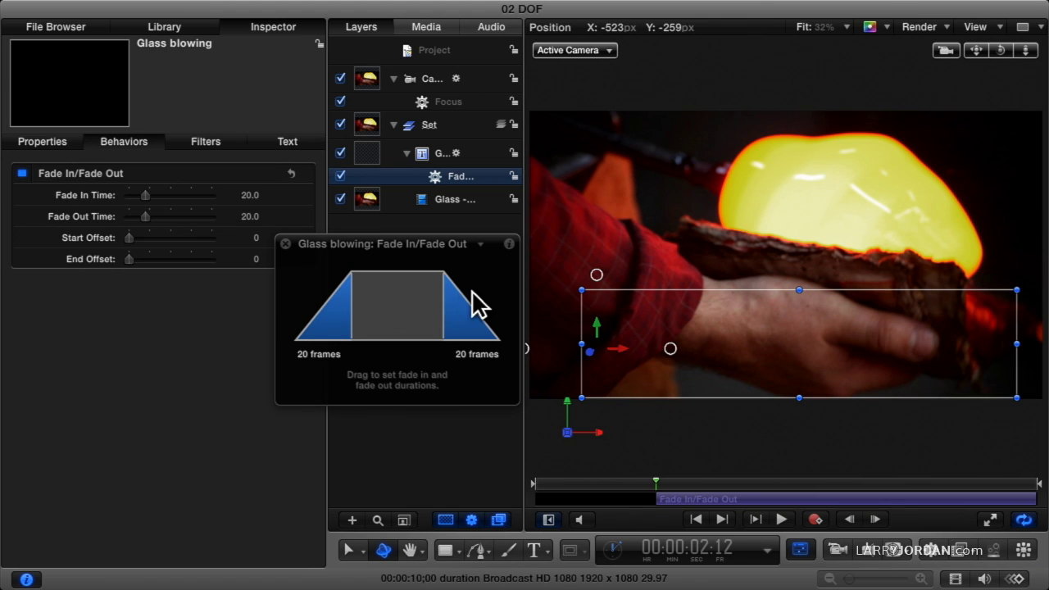
drag(449, 314, 527, 279)
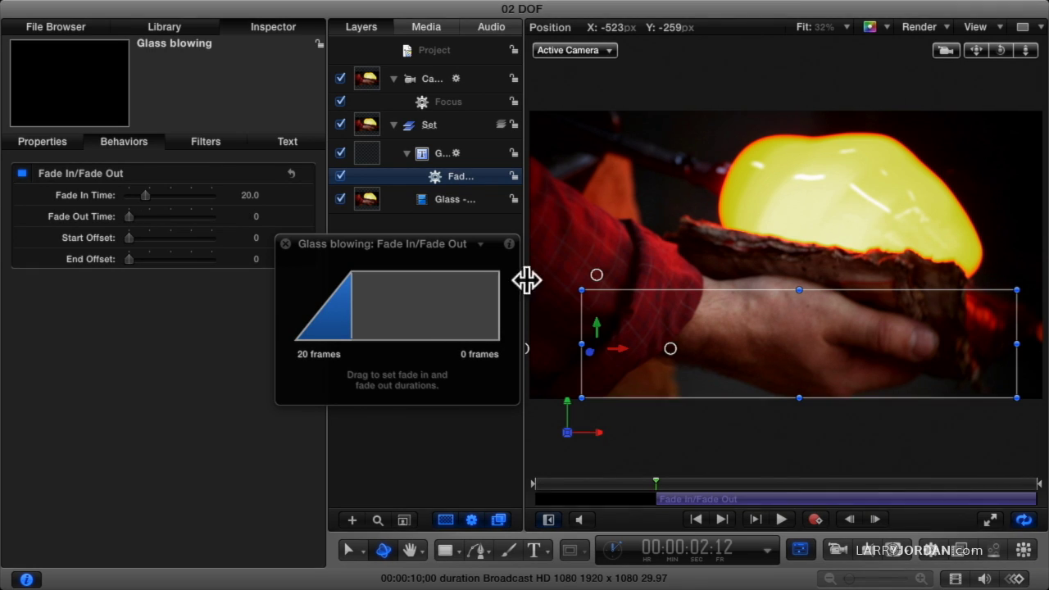
drag(351, 323, 335, 326)
click(568, 483)
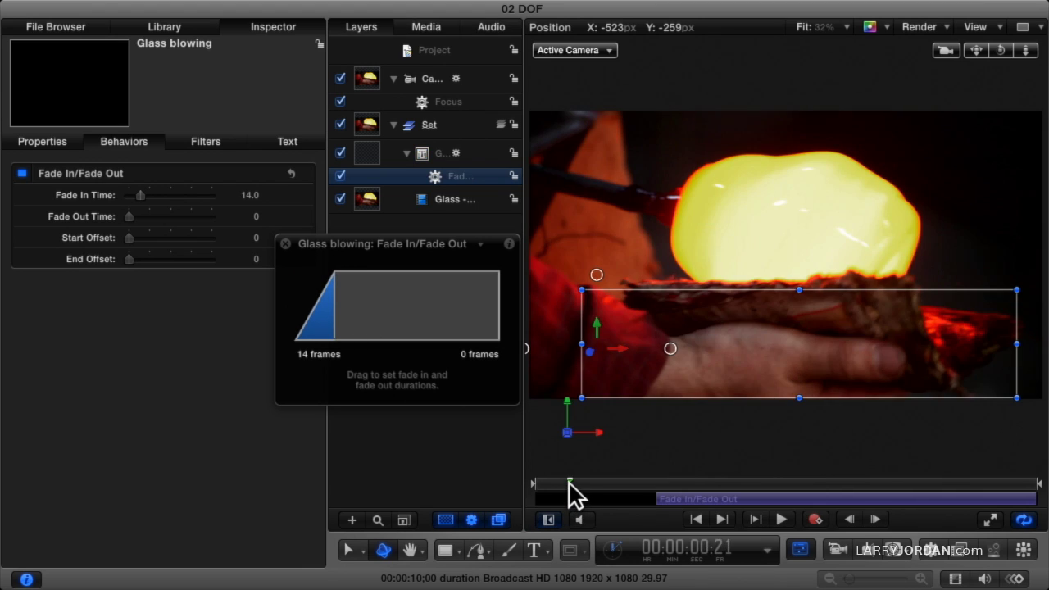
click(285, 244)
drag(546, 483, 522, 487)
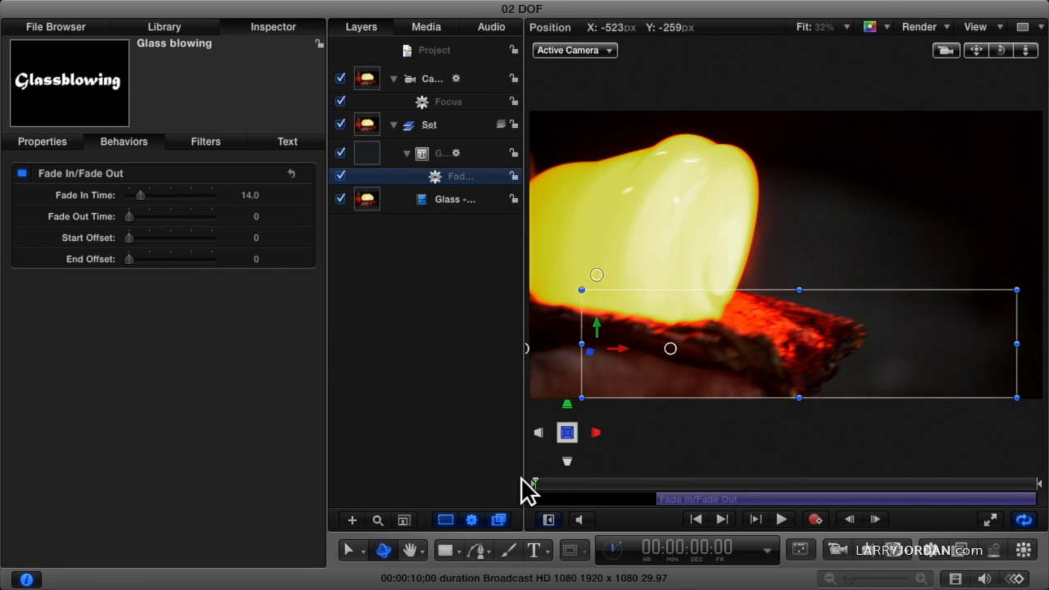
click(432, 401)
key(space)
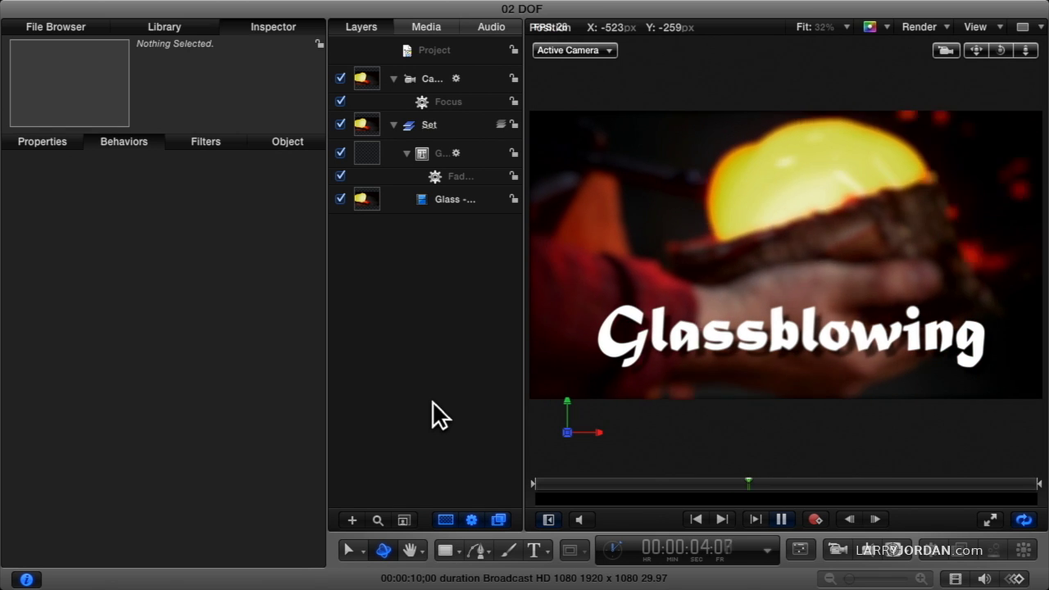
key(space)
click(547, 484)
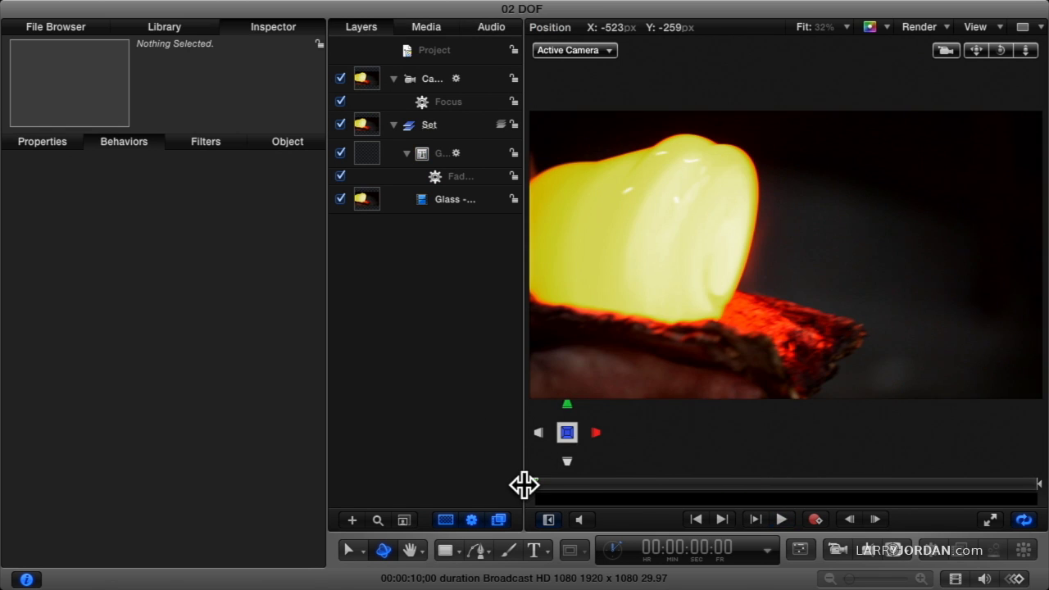
key(space)
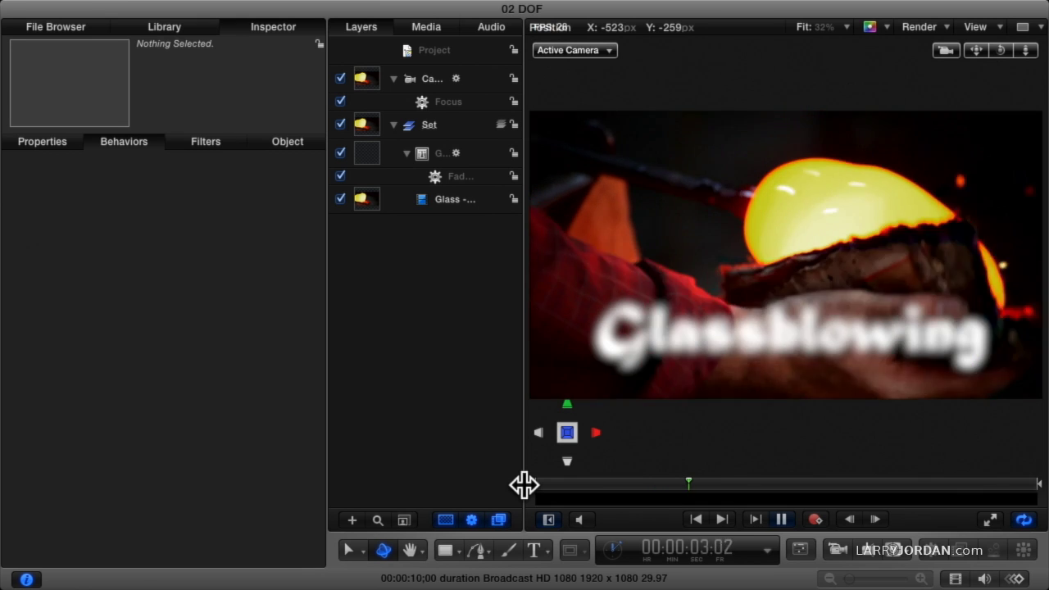
key(space)
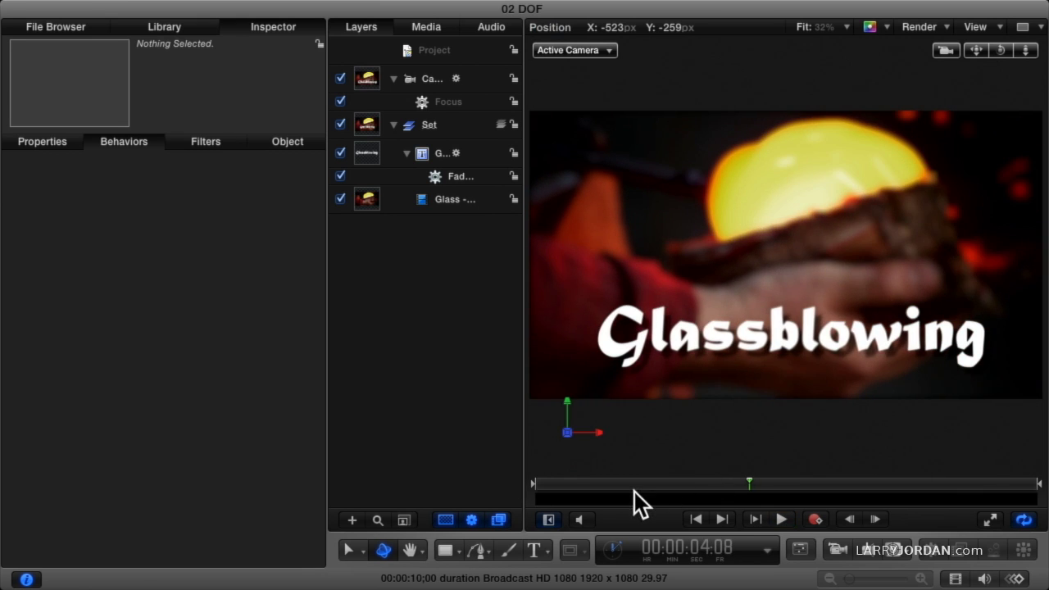
drag(634, 484, 640, 482)
key(space)
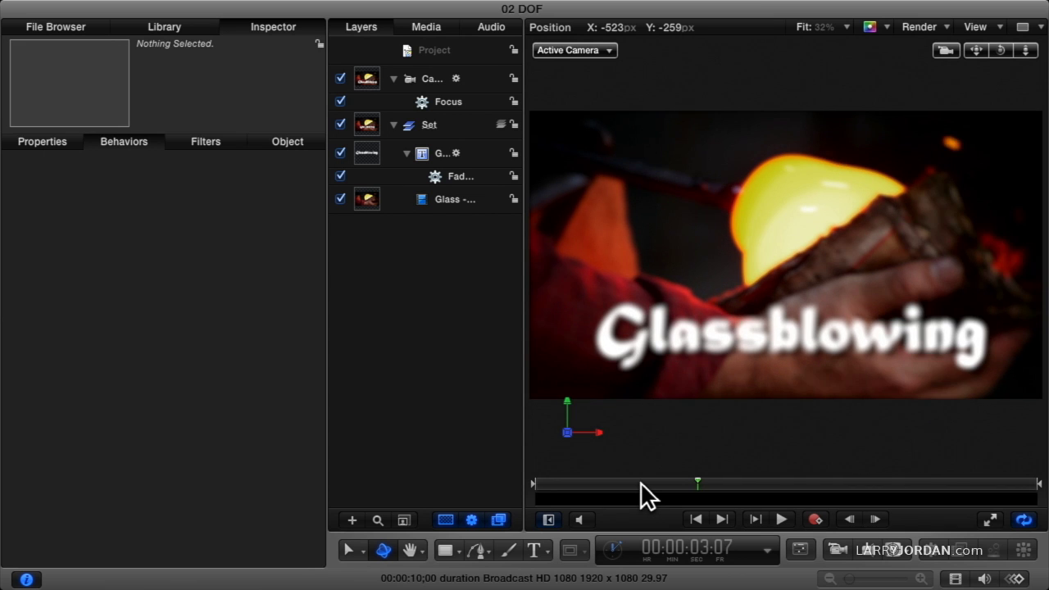
key(space)
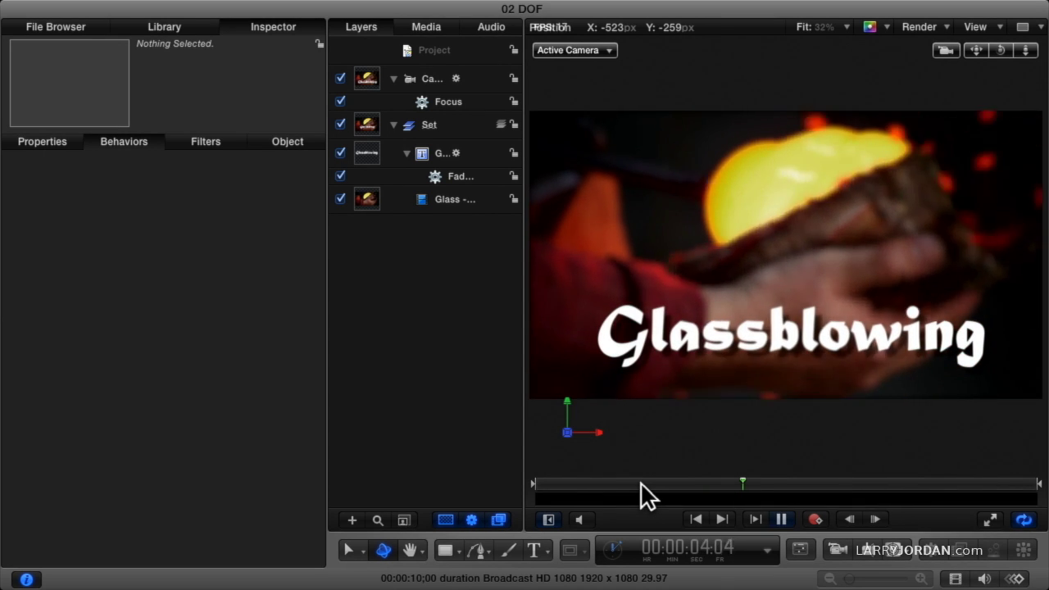
key(space)
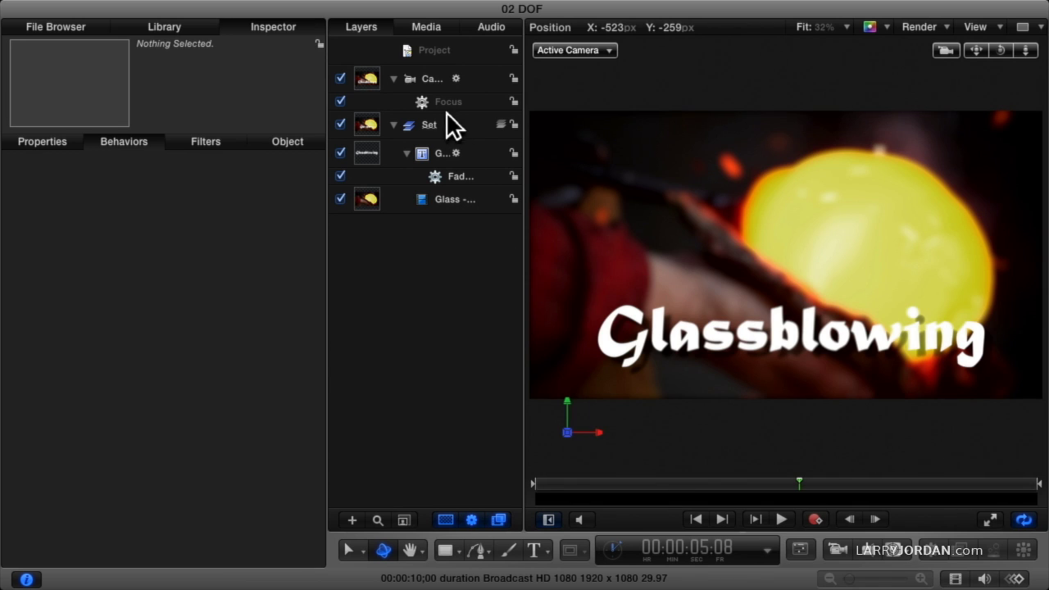
In the Camera Inspector, set Depth of Field Filter to Defocus and Filter Shape to Polygon.
click(433, 79)
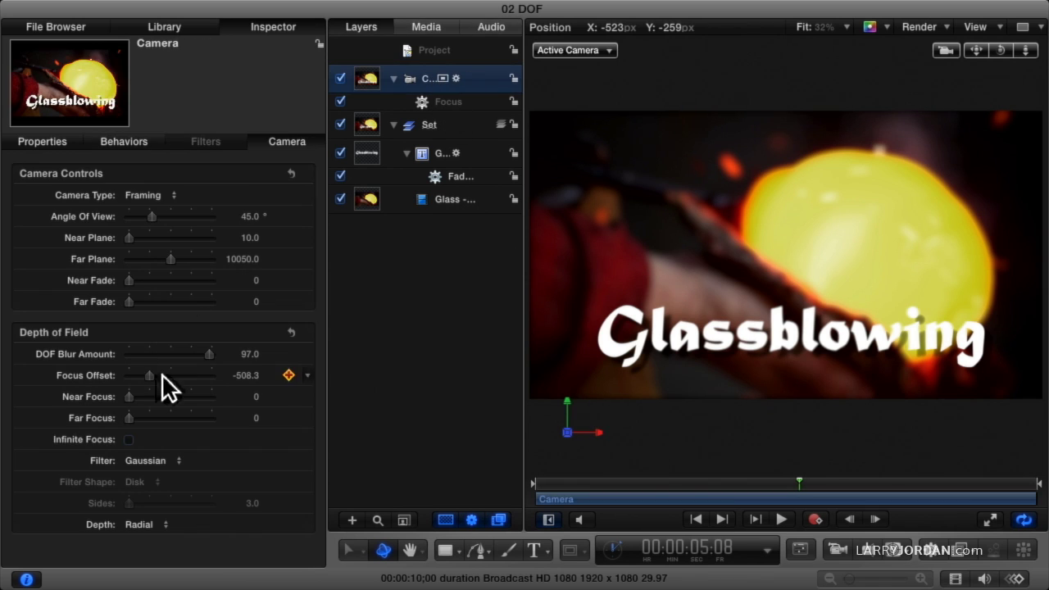
click(160, 462)
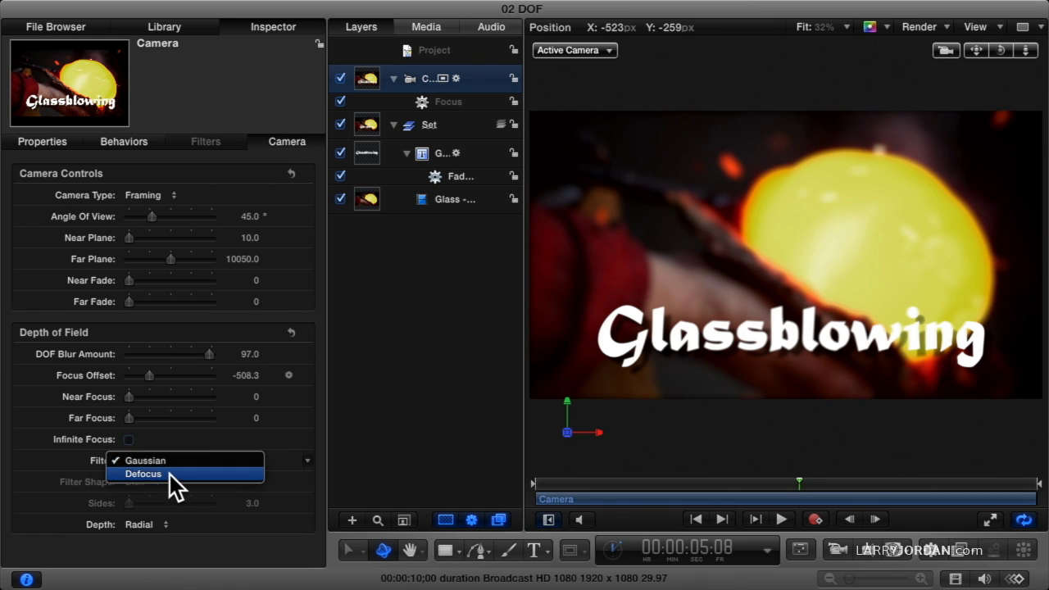
click(170, 475)
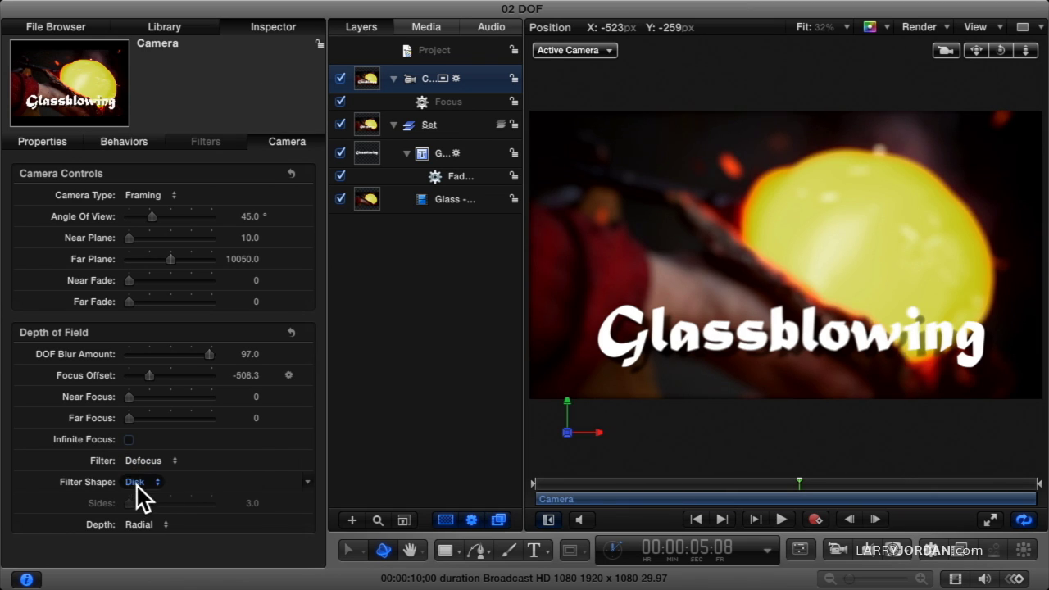
click(136, 483)
click(156, 496)
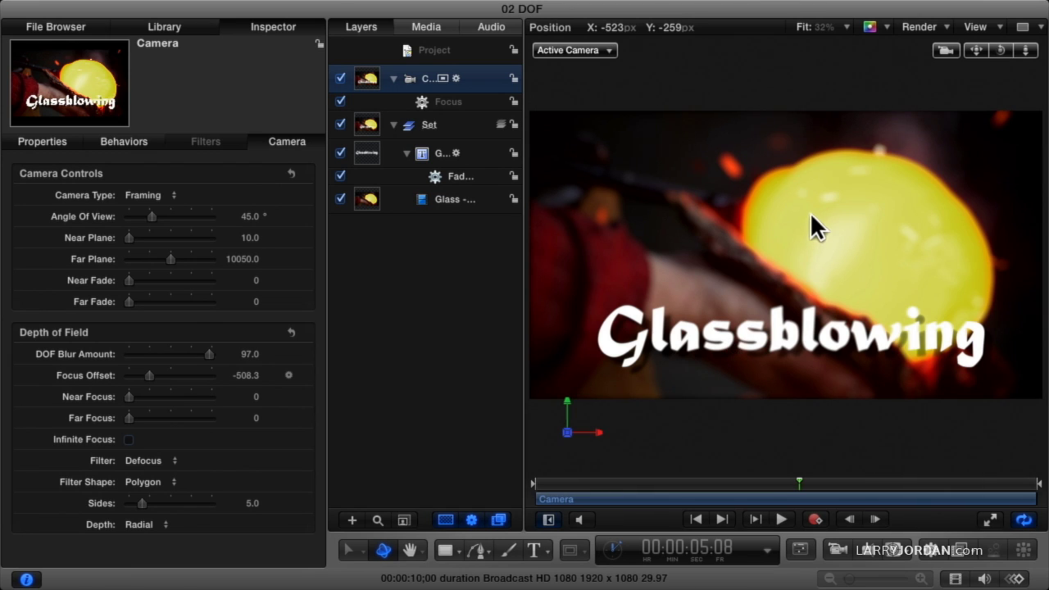
Play and scrub through the focus pull from around 2:13 to review the change.
click(658, 482)
key(space)
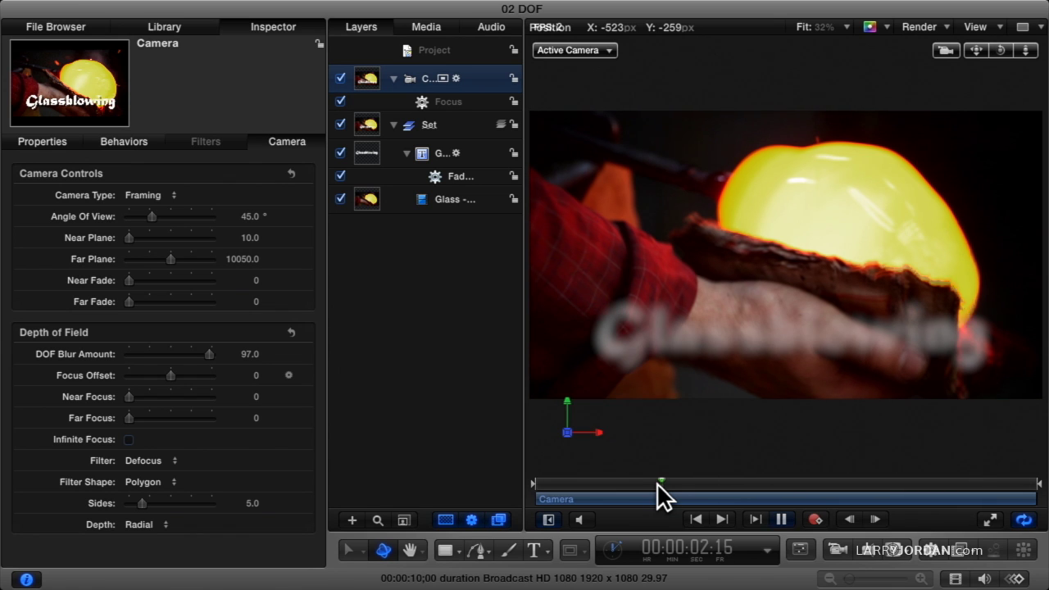
mouse_move(664, 482)
mouse_down()
mouse_move(707, 481)
mouse_move(654, 477)
mouse_up()
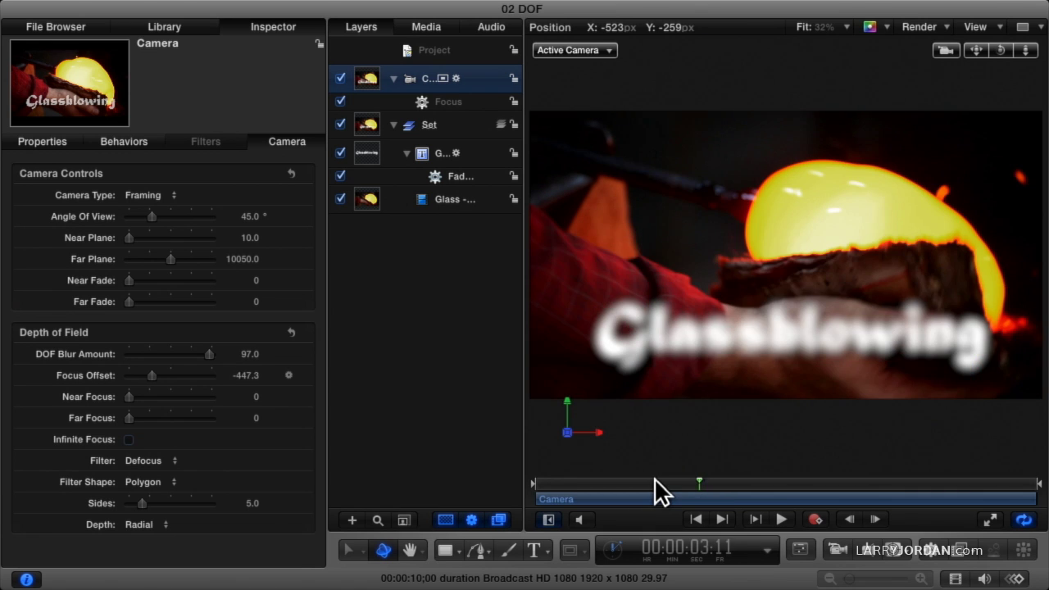
key(space)
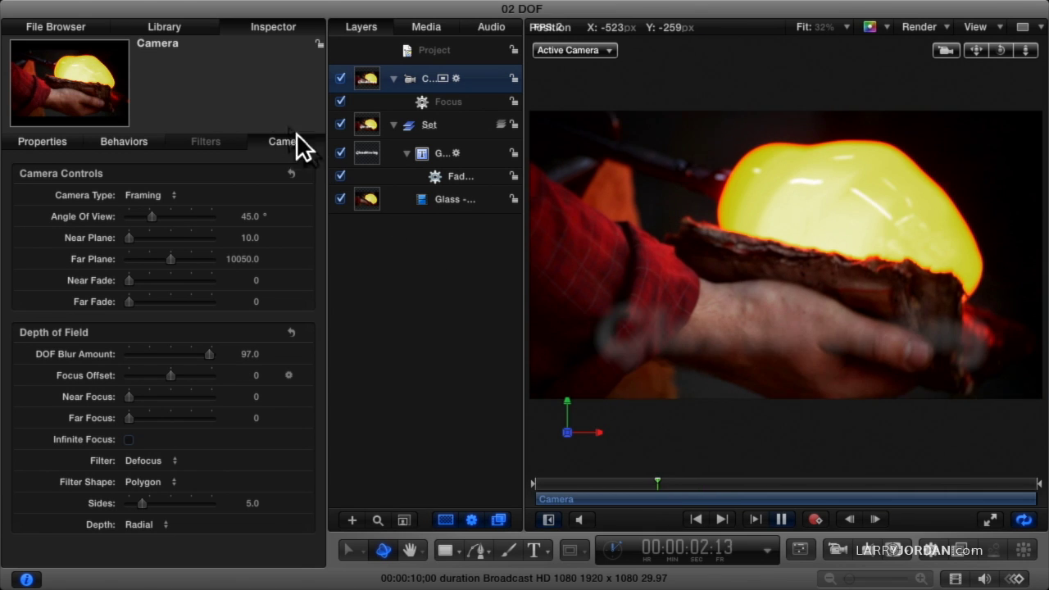
mouse_move(226, 3)
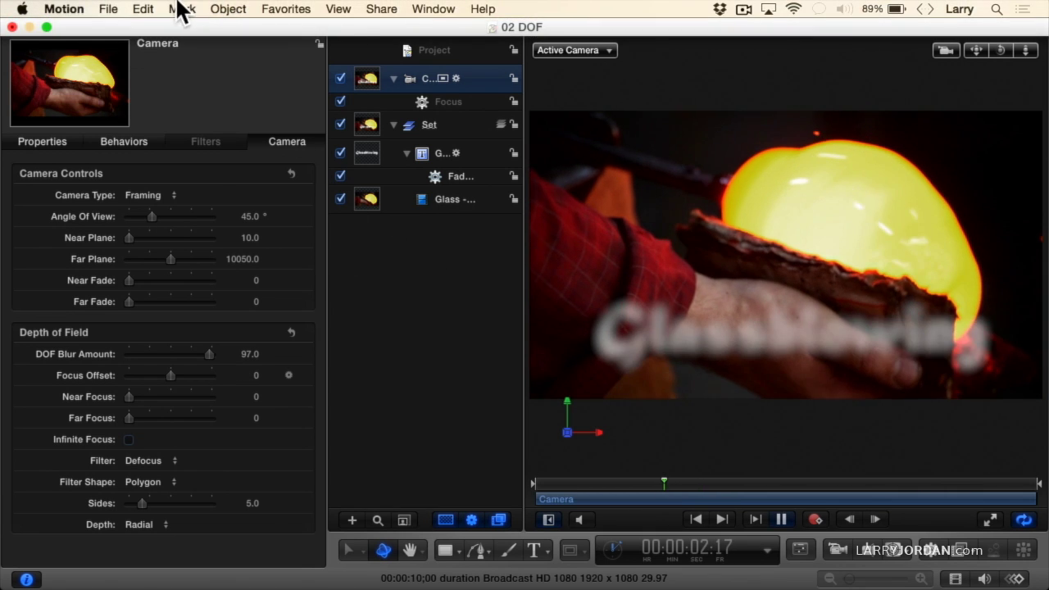
click(182, 9)
mouse_move(214, 259)
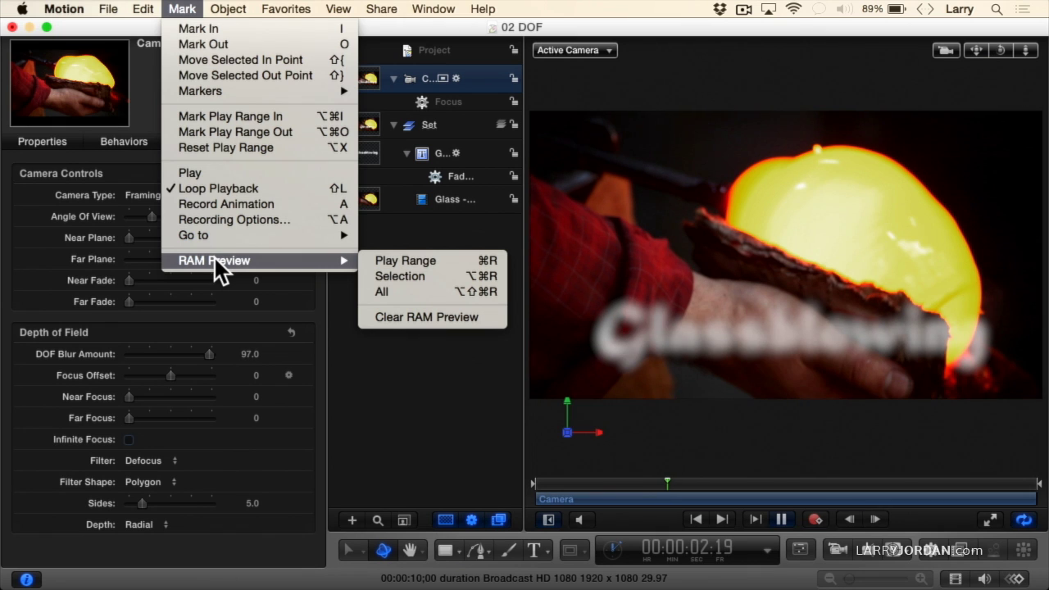
click(644, 485)
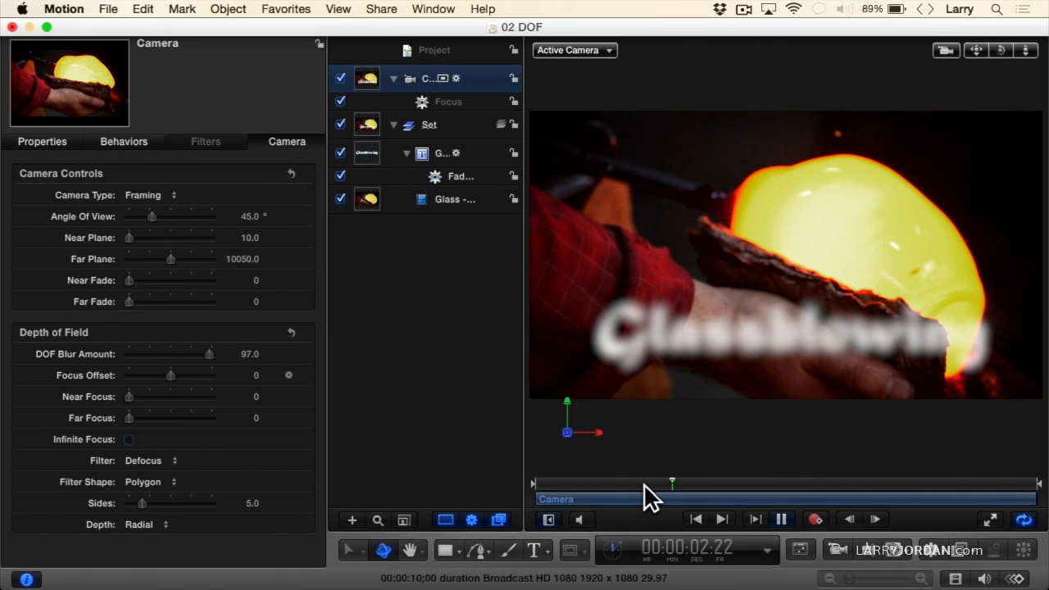
click(780, 518)
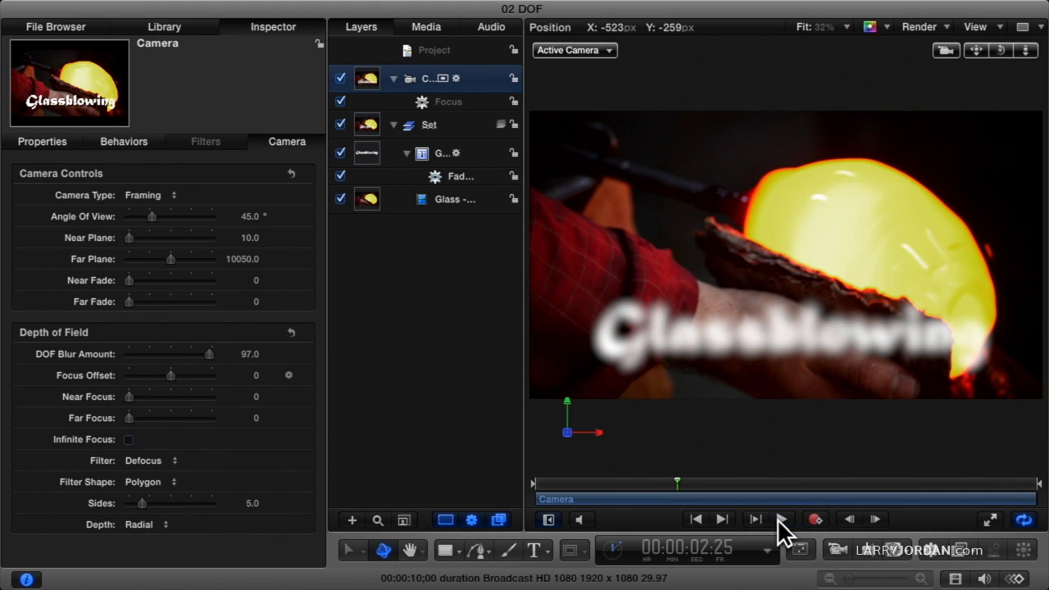
Set the play range around the focus change and render a Mark > RAM Preview > Play Range.
drag(534, 487, 654, 480)
click(1010, 483)
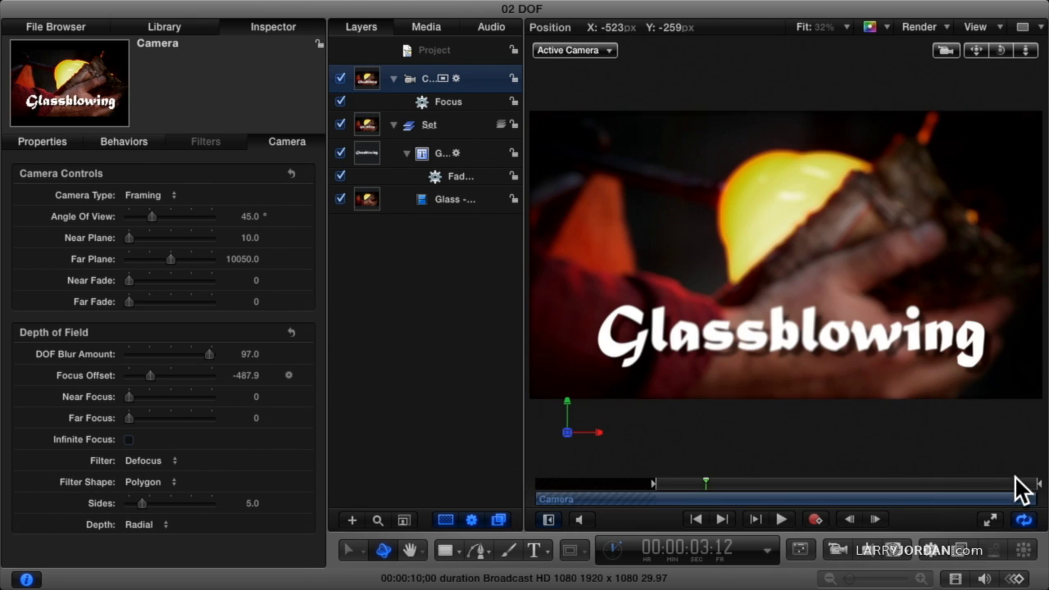
mouse_move(1038, 484)
mouse_down()
mouse_move(862, 485)
mouse_move(773, 499)
mouse_move(743, 488)
mouse_up()
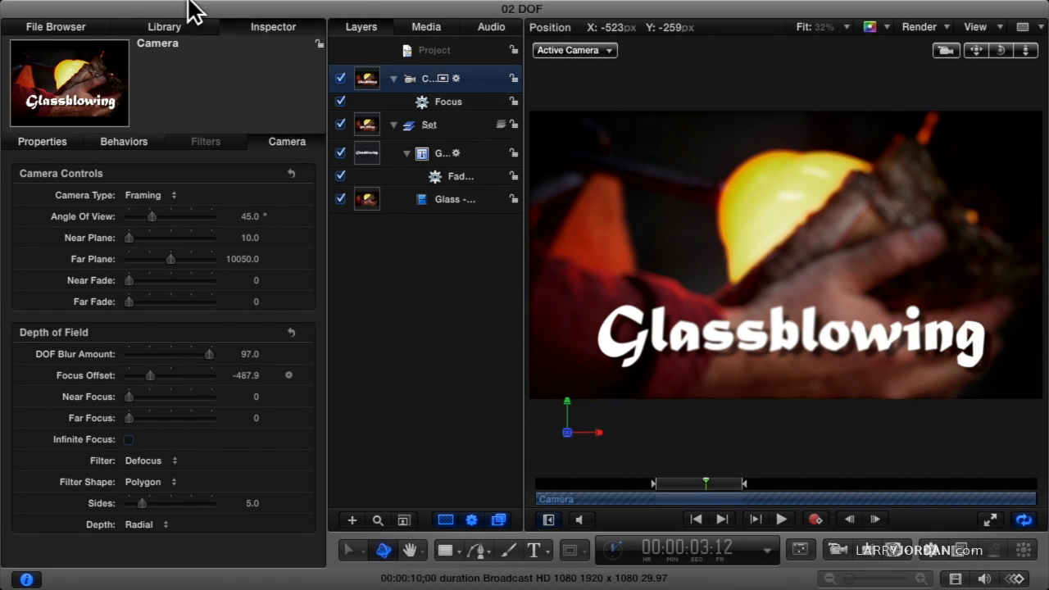
click(182, 8)
mouse_move(237, 254)
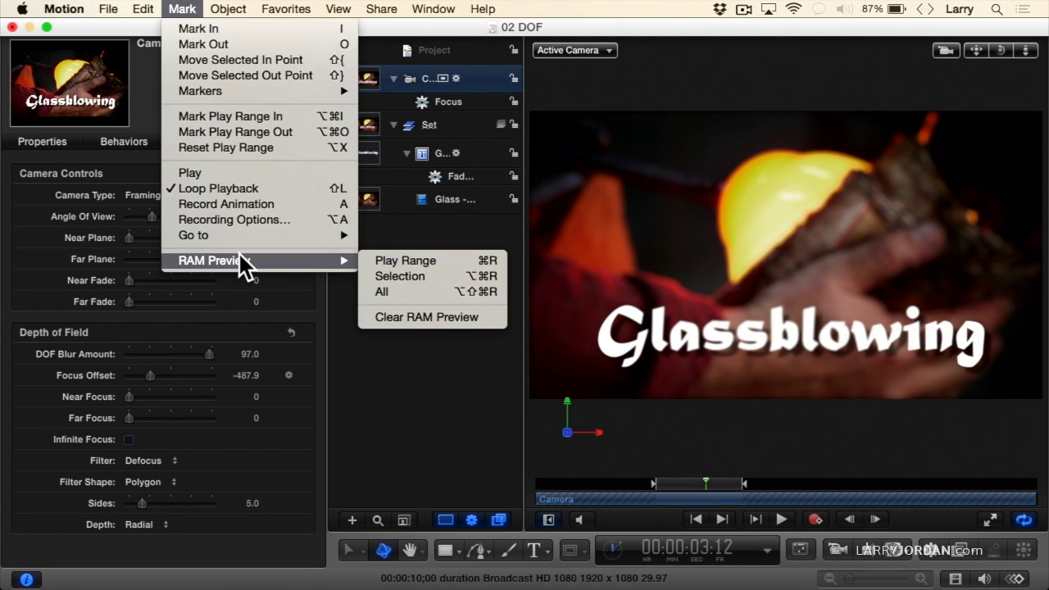
click(402, 262)
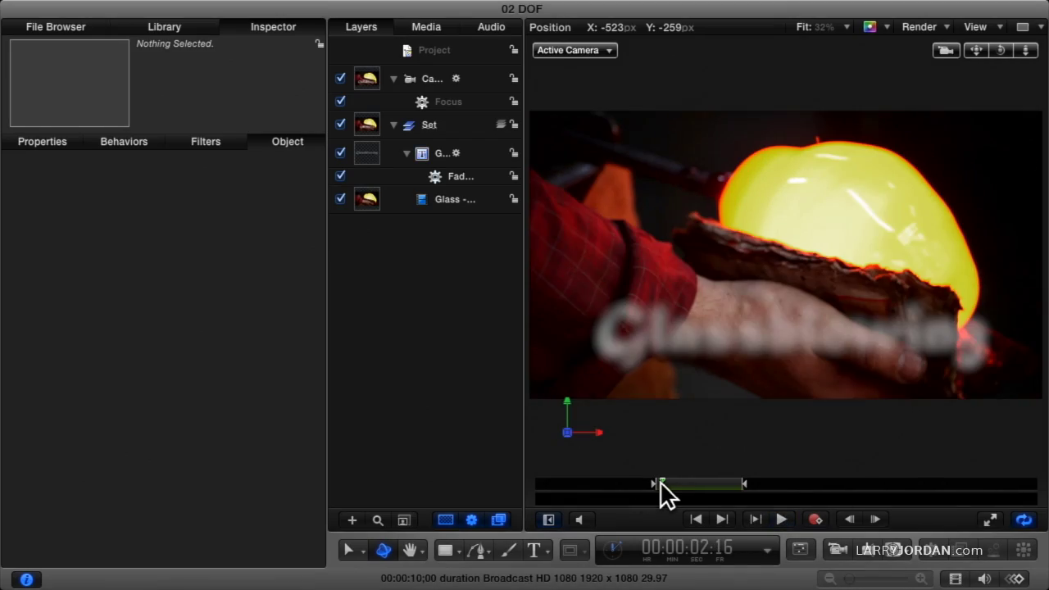
key(space)
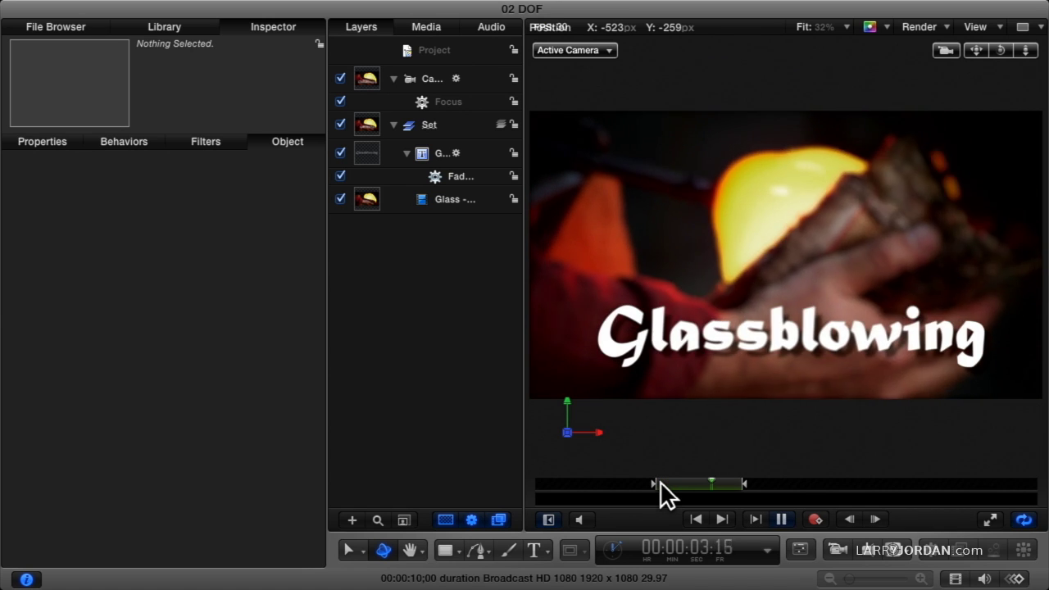